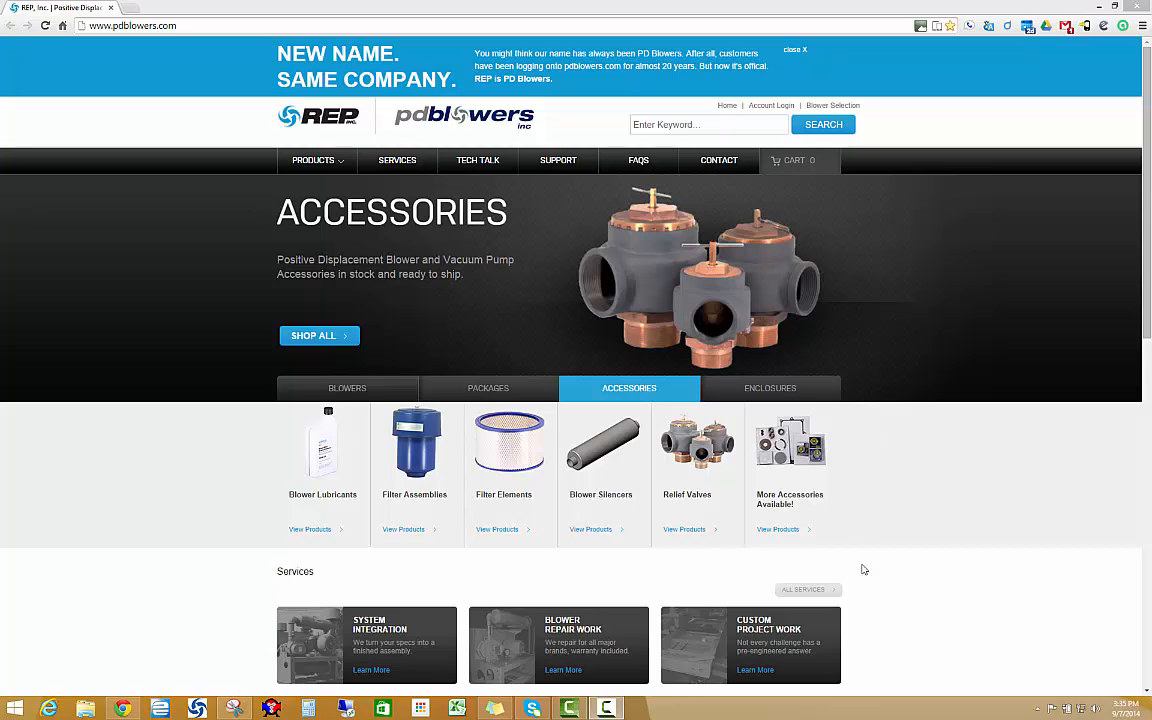
Look through the REP home page and open the Blower Selection tool.
{"action": "scroll", "coordinate": [880, 594], "scroll_direction": "down", "scroll_amount": 4}
{"action": "scroll", "coordinate": [810, 560], "scroll_direction": "down", "scroll_amount": 3}
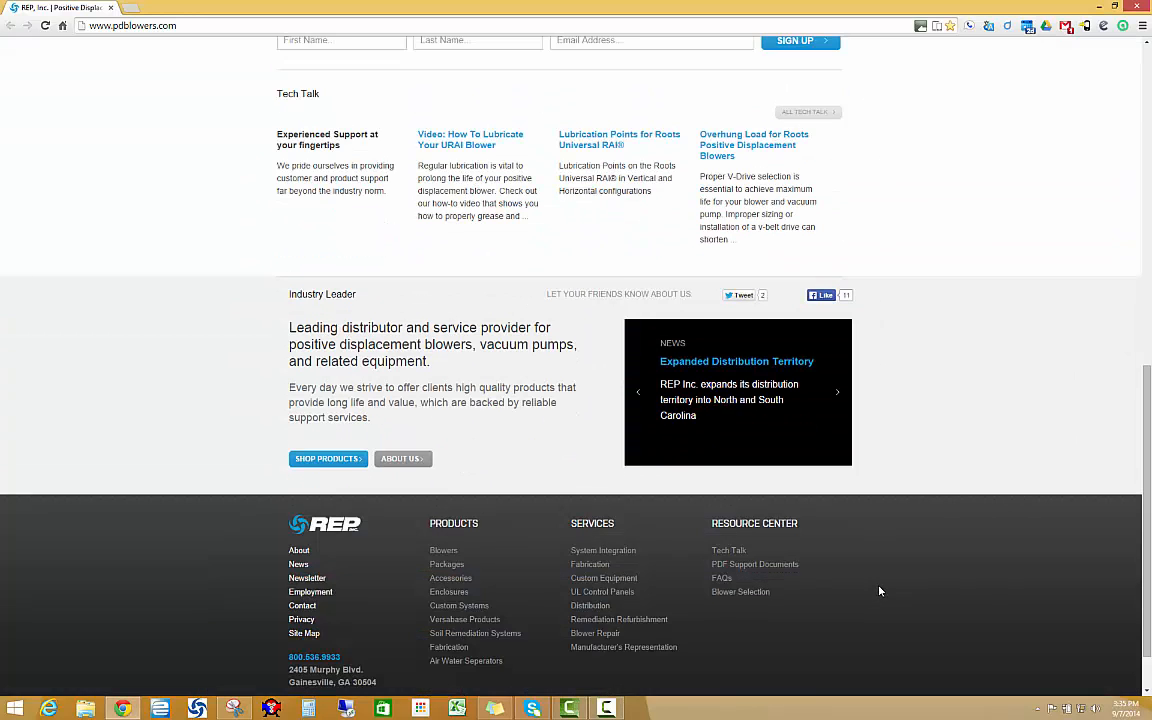
{"action": "scroll", "coordinate": [805, 600], "scroll_direction": "down", "scroll_amount": 1}
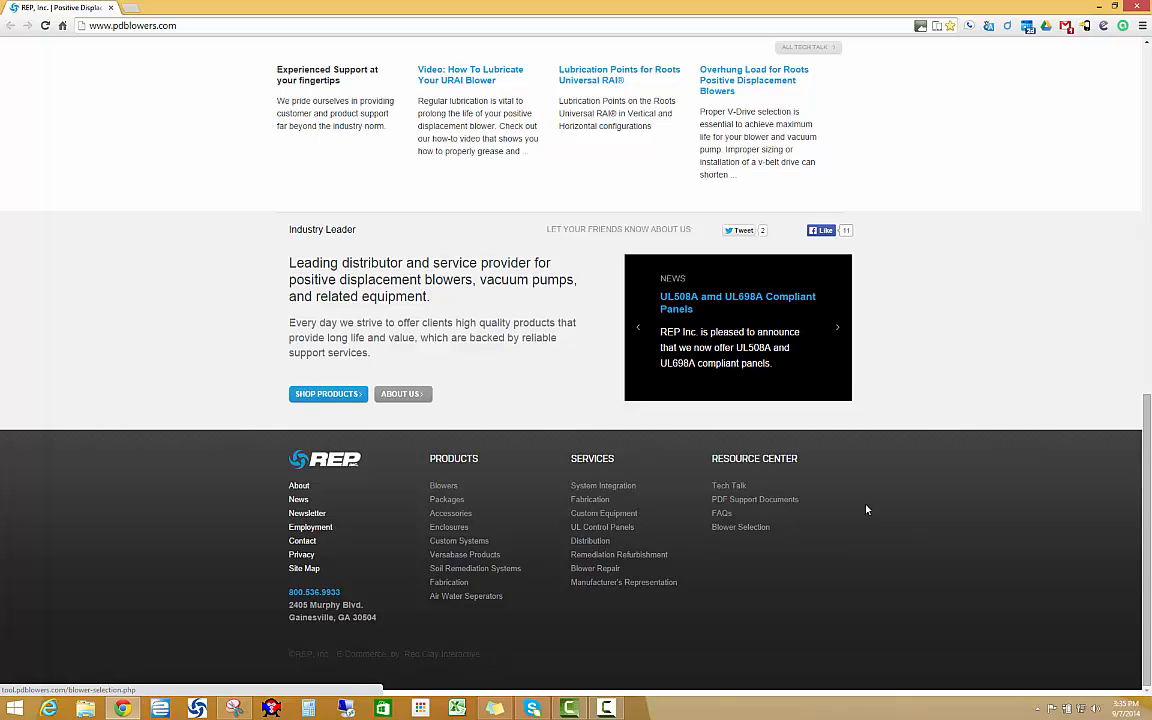
{"action": "scroll", "coordinate": [866, 510], "scroll_direction": "up", "scroll_amount": 1}
{"action": "scroll", "coordinate": [866, 510], "scroll_direction": "up", "scroll_amount": 10}
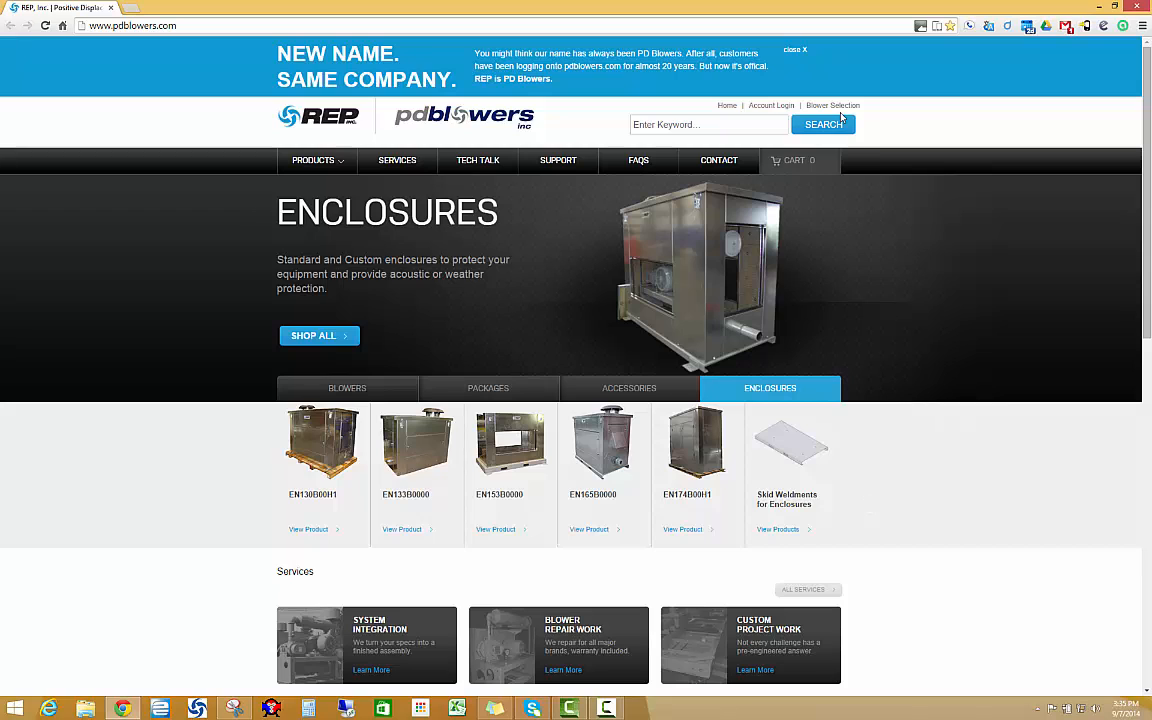
{"action": "left_click", "coordinate": [838, 107]}
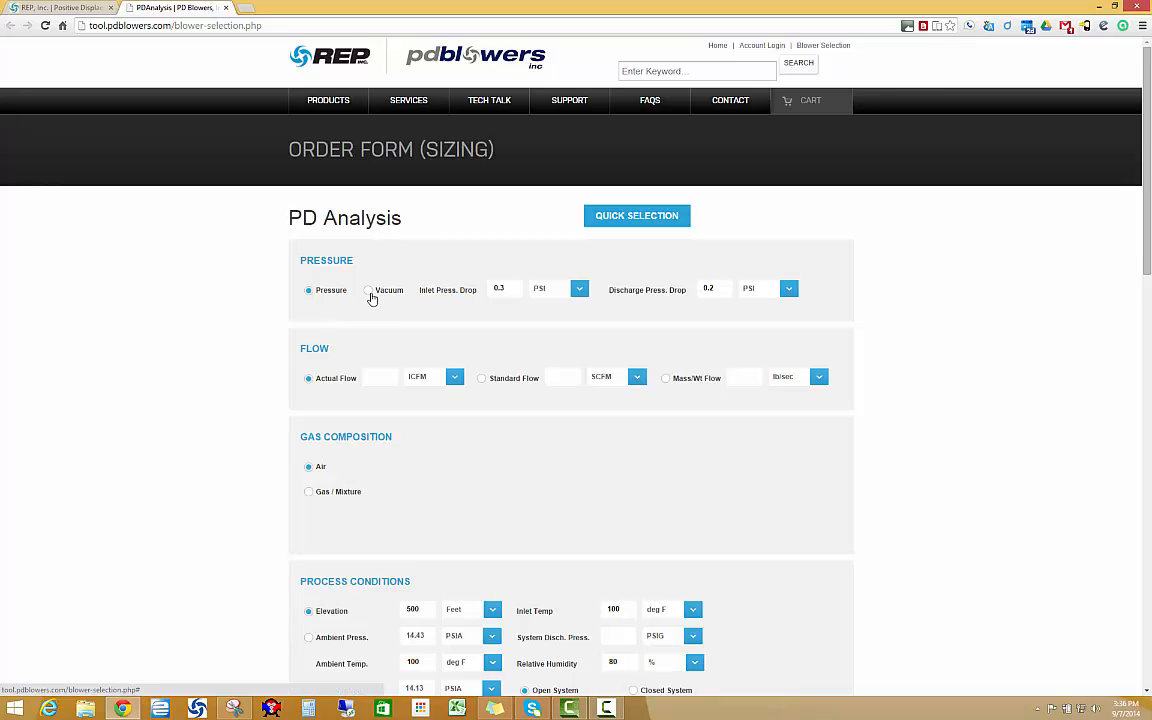
Switch the analysis to Vacuum and back to Pressure, and view the units offered for the inlet pressure drop.
{"action": "left_click", "coordinate": [369, 291]}
{"action": "left_click", "coordinate": [309, 292]}
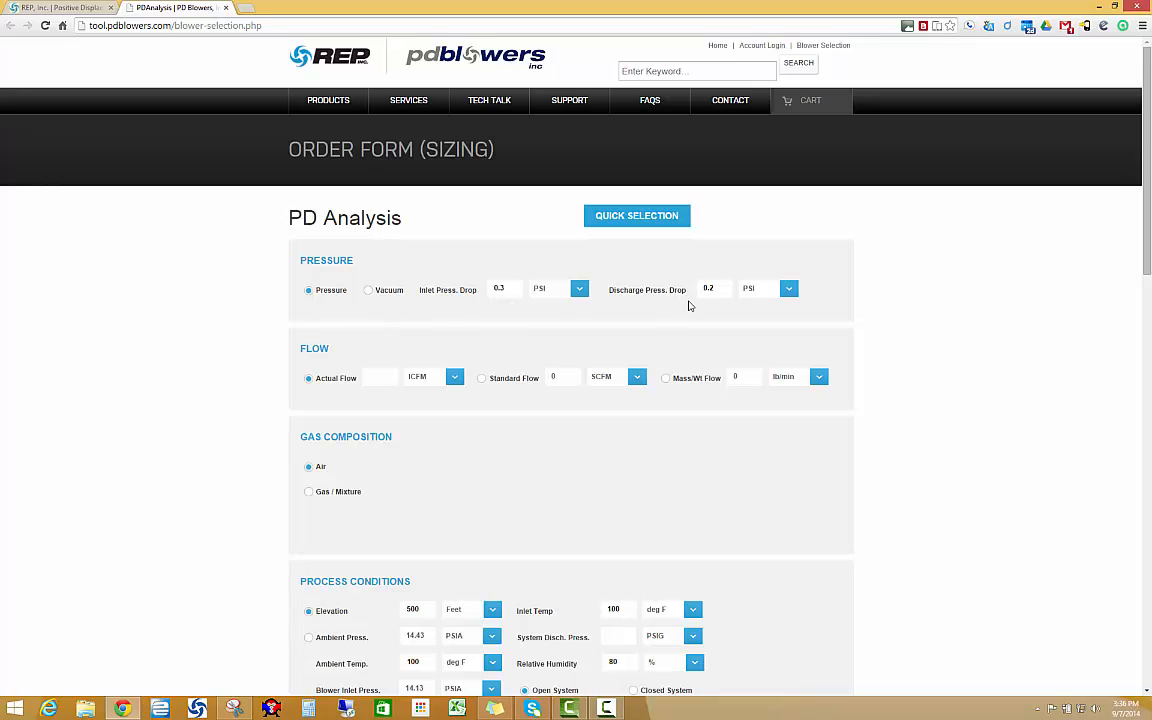
{"action": "left_click", "coordinate": [579, 288]}
{"action": "scroll", "coordinate": [582, 310], "scroll_direction": "up", "scroll_amount": 3}
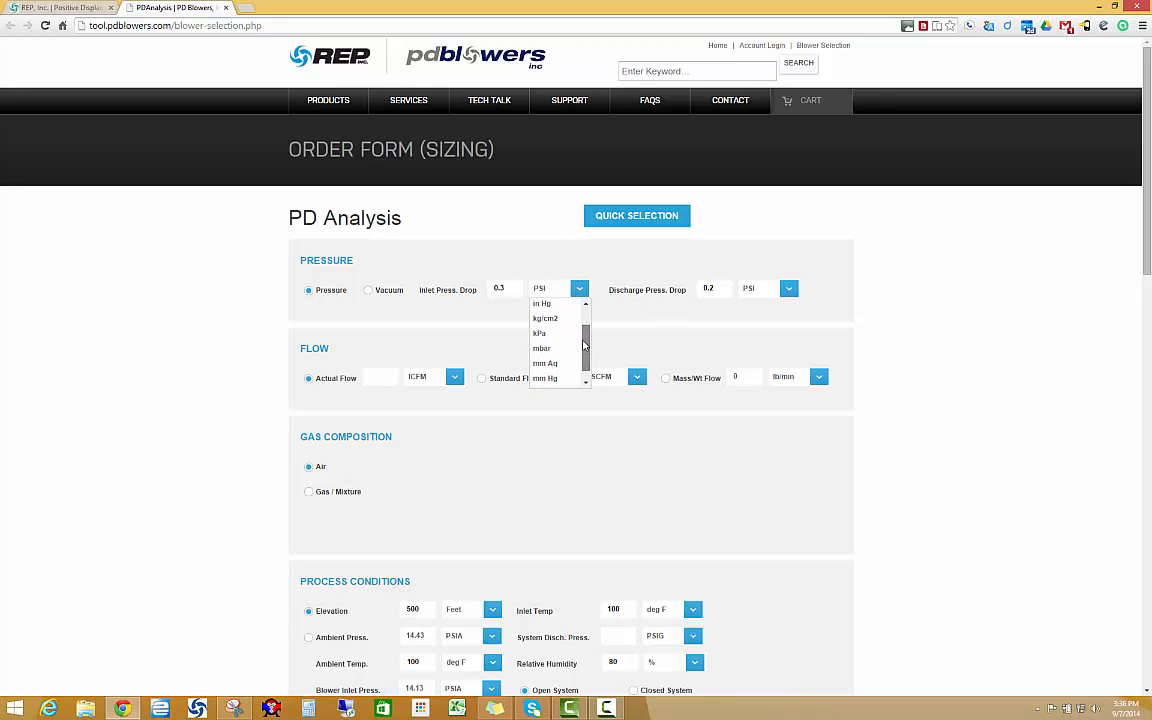
{"action": "left_click_drag", "start_coordinate": [585, 315], "coordinate": [586, 344]}
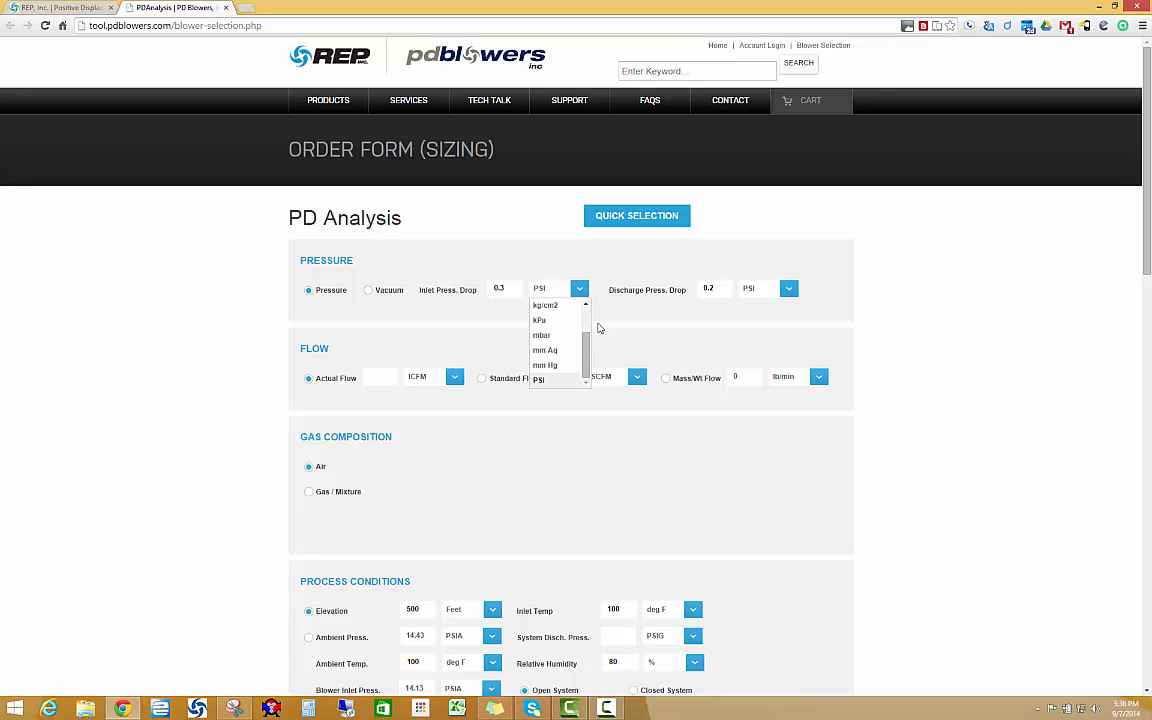
{"action": "left_click", "coordinate": [607, 318]}
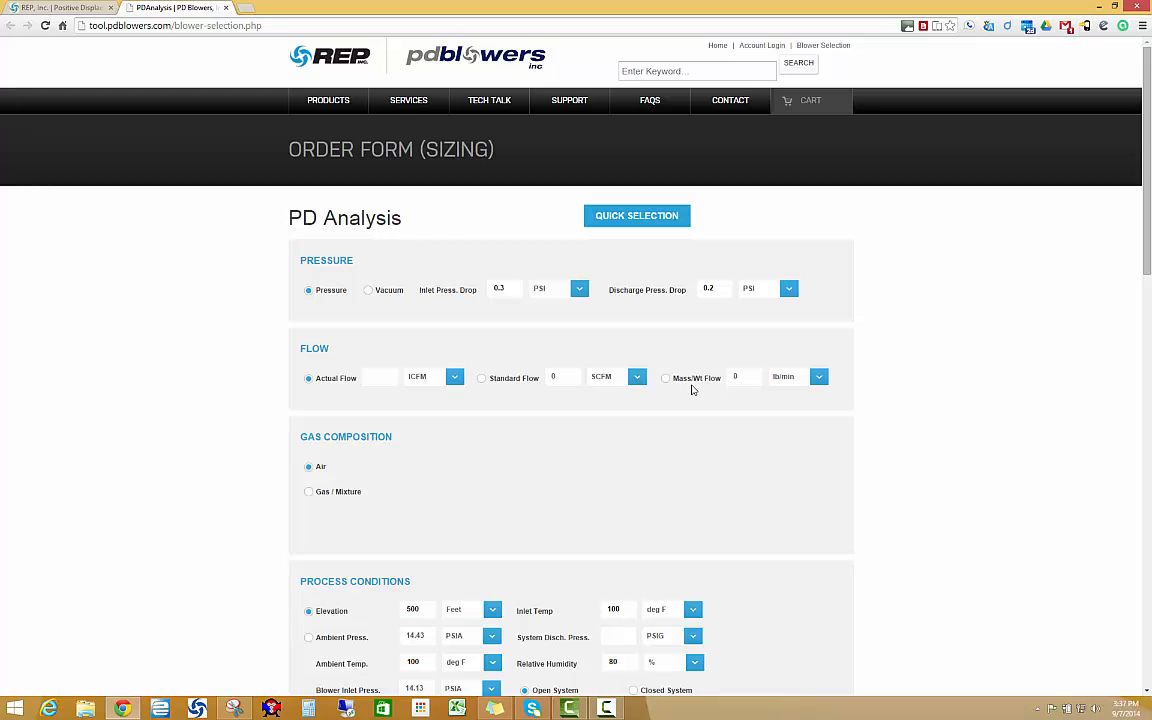
Enter an actual flow of 100 ICFM and replace it with 200 ICFM.
{"action": "left_click", "coordinate": [381, 378]}
{"action": "type", "text": "100"}
{"action": "double_click", "coordinate": [374, 376]}
{"action": "type", "text": "200"}
Specify the flow as a standard flow of 200 SCFM.
{"action": "left_click", "coordinate": [483, 380]}
{"action": "double_click", "coordinate": [571, 377]}
{"action": "type", "text": "200"}
{"action": "scroll", "coordinate": [715, 464], "scroll_direction": "down", "scroll_amount": 1}
{"action": "scroll", "coordinate": [718, 464], "scroll_direction": "down", "scroll_amount": 2}
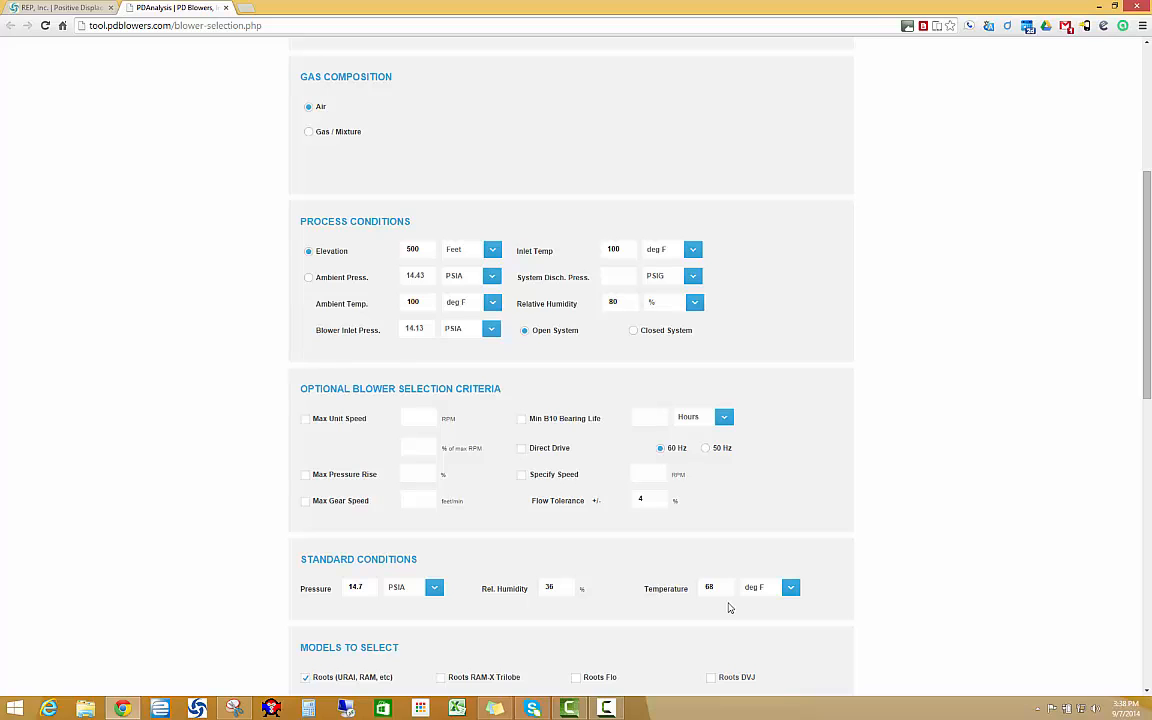
{"action": "scroll", "coordinate": [729, 607], "scroll_direction": "up", "scroll_amount": 3}
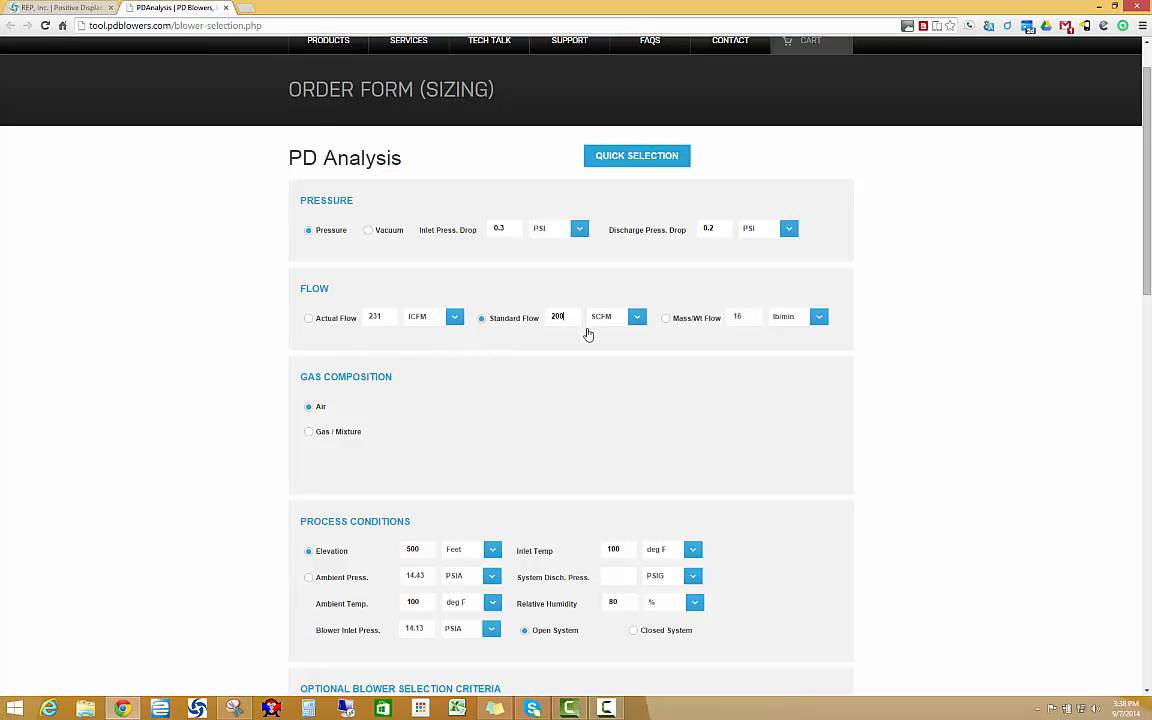
Try an elevation of 1000 feet and the ambient pressure basis, and return to an elevation of 500 feet.
{"action": "scroll", "coordinate": [545, 419], "scroll_direction": "down", "scroll_amount": 1}
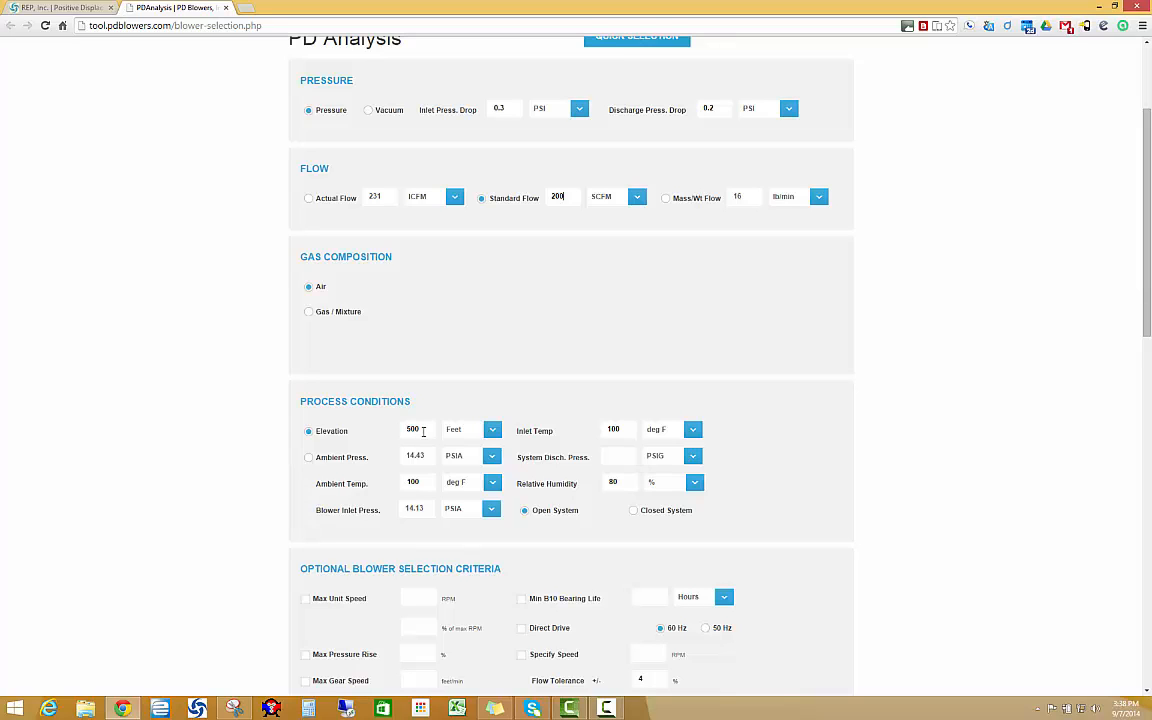
{"action": "double_click", "coordinate": [421, 431]}
{"action": "type", "text": "1000"}
{"action": "double_click", "coordinate": [426, 431]}
{"action": "type", "text": "0"}
{"action": "left_click", "coordinate": [414, 430]}
{"action": "key", "text": "BackSpace"}
{"action": "type", "text": "500"}
{"action": "left_click", "coordinate": [308, 460]}
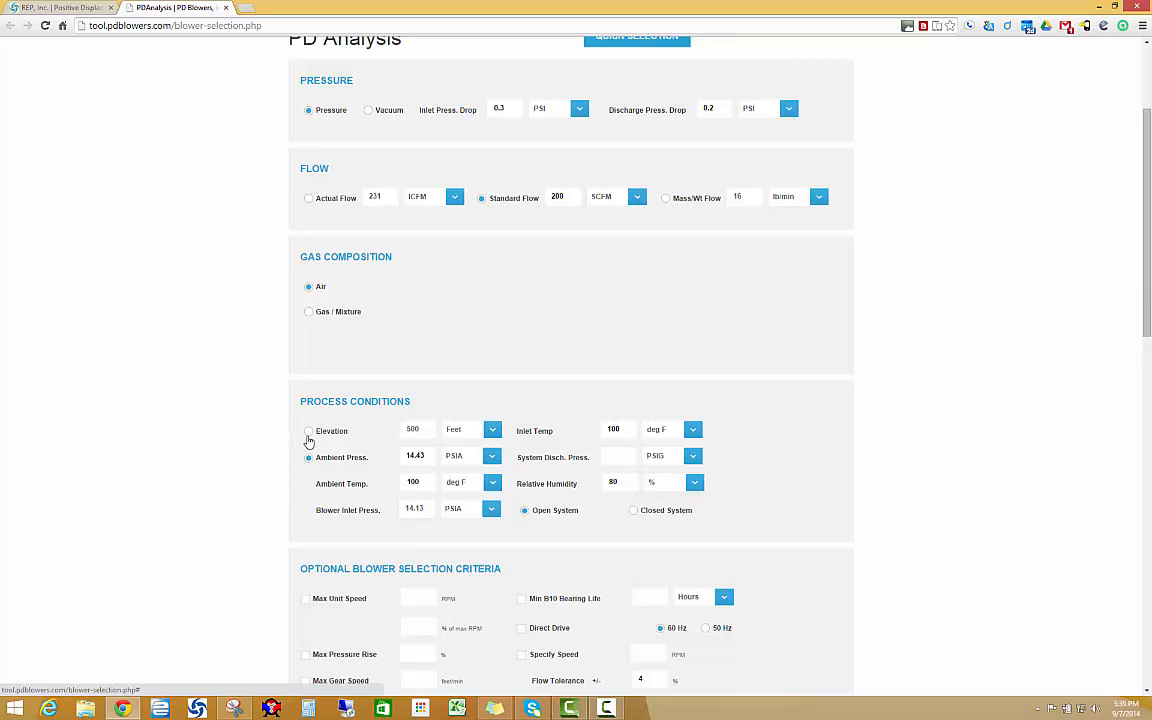
{"action": "left_click", "coordinate": [309, 435]}
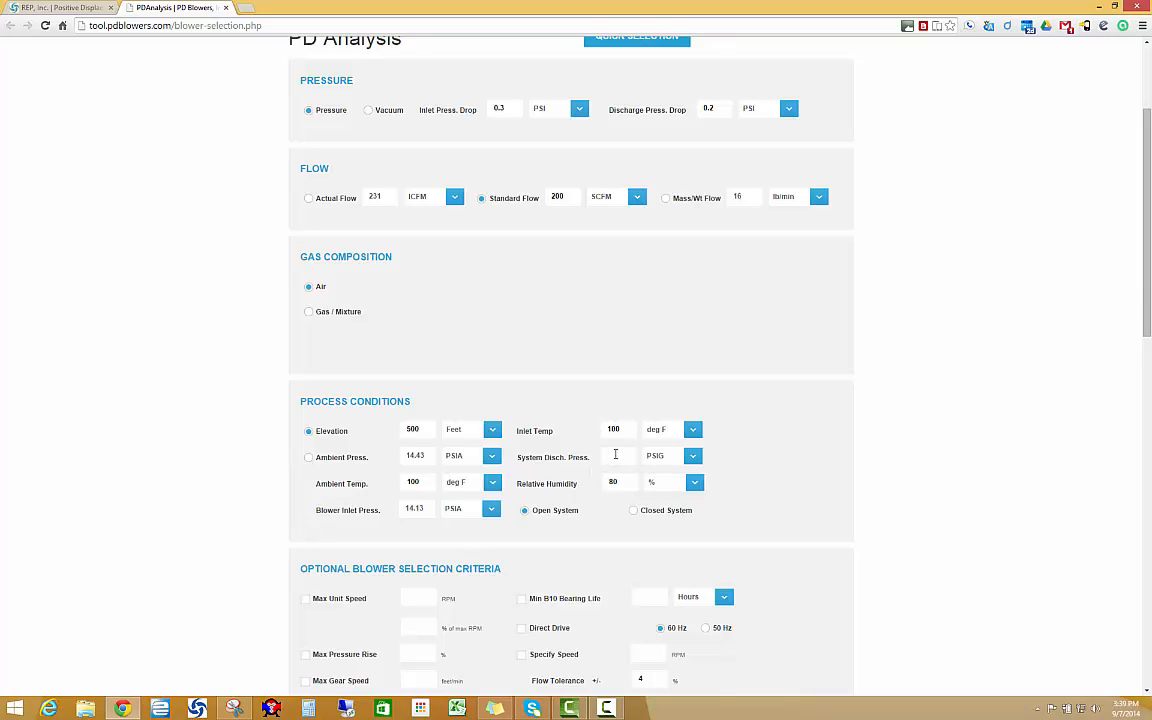
Set the system discharge pressure to 5 and view its available units, keeping PSIG.
{"action": "left_click", "coordinate": [615, 454]}
{"action": "left_click", "coordinate": [693, 458]}
{"action": "mouse_move", "coordinate": [707, 488]}
{"action": "left_mouse_down"}
{"action": "mouse_move", "coordinate": [707, 527]}
{"action": "mouse_move", "coordinate": [707, 500]}
{"action": "left_mouse_up"}
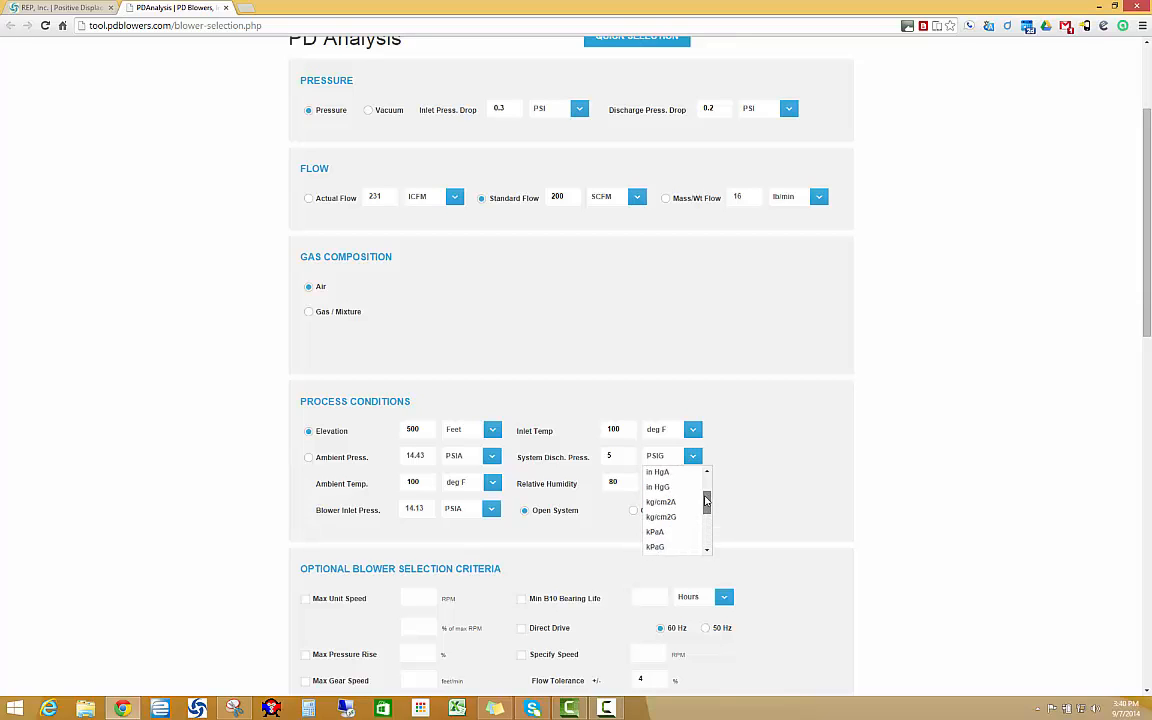
{"action": "left_click", "coordinate": [624, 456]}
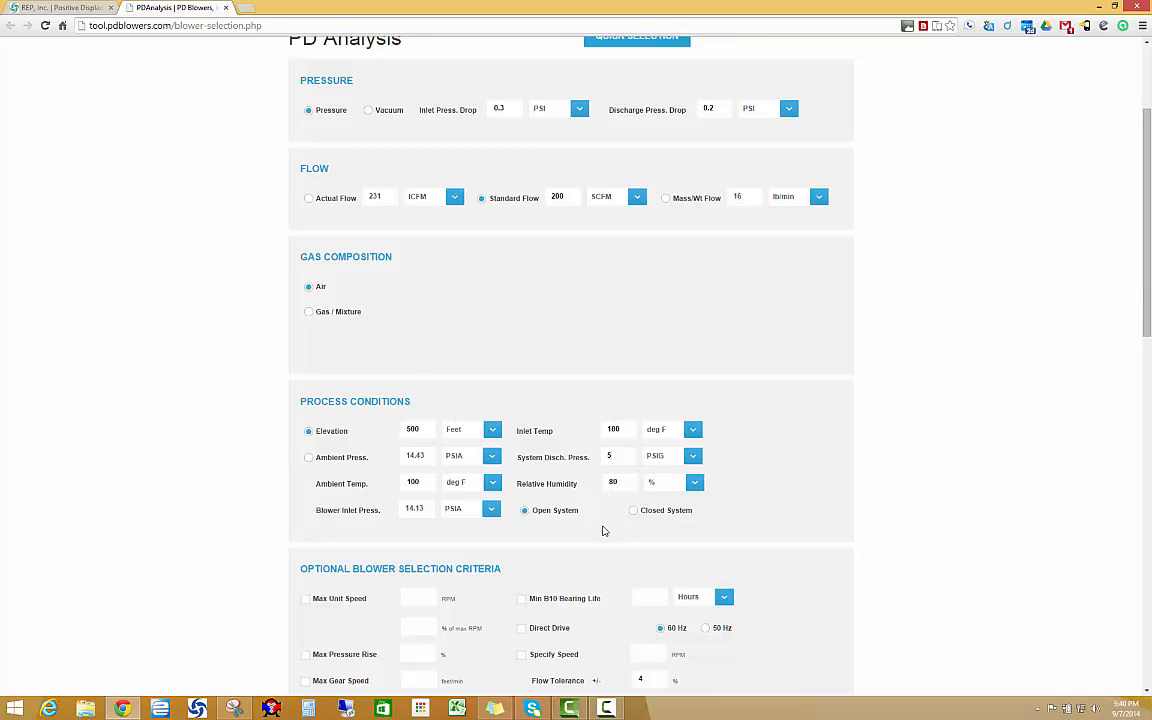
Switch the process conditions to Closed System and back to Open System.
{"action": "scroll", "coordinate": [603, 530], "scroll_direction": "down", "scroll_amount": 1}
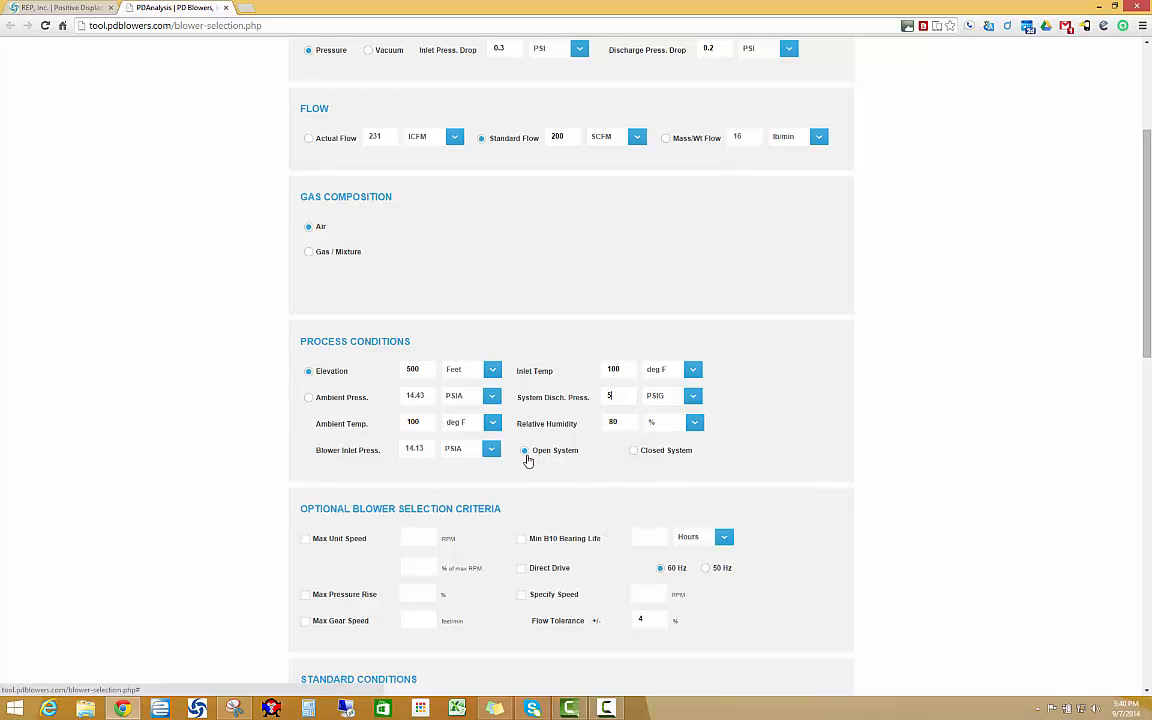
{"action": "left_click", "coordinate": [634, 453]}
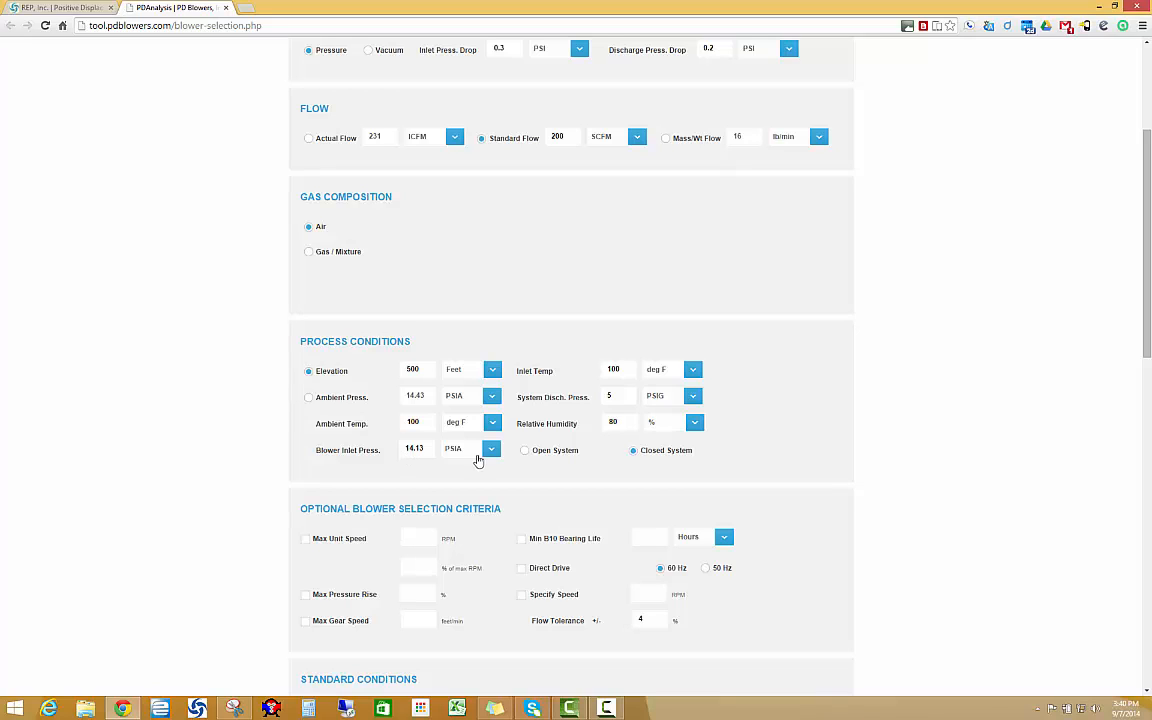
{"action": "left_click", "coordinate": [525, 451]}
Generate the list of suitable blowers for the Roots (URAI, RAM, etc) models, sorted by price.
{"action": "scroll", "coordinate": [511, 511], "scroll_direction": "down", "scroll_amount": 3}
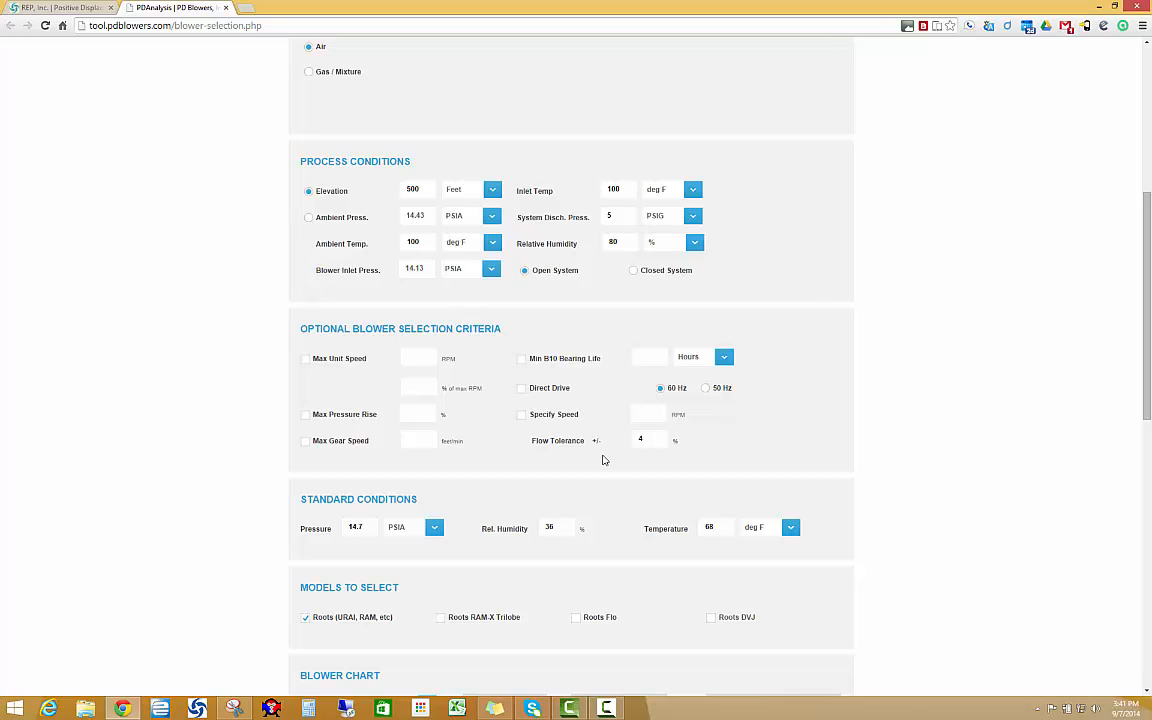
{"action": "scroll", "coordinate": [603, 460], "scroll_direction": "down", "scroll_amount": 1}
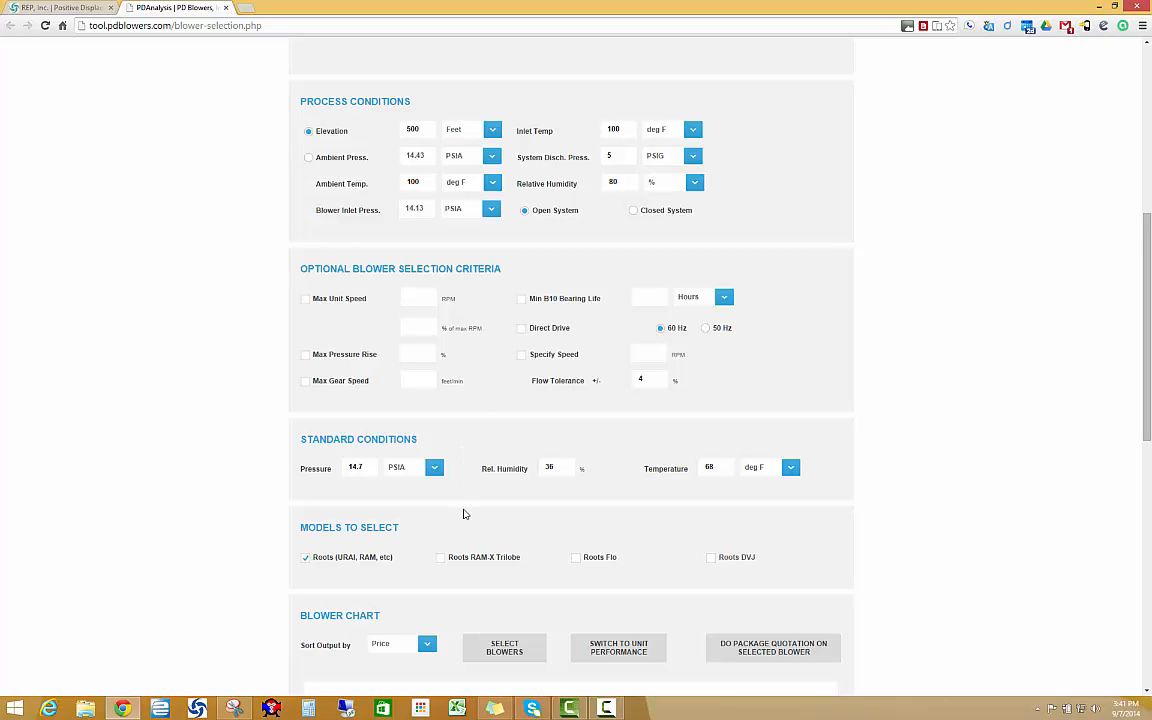
{"action": "scroll", "coordinate": [464, 508], "scroll_direction": "down", "scroll_amount": 1}
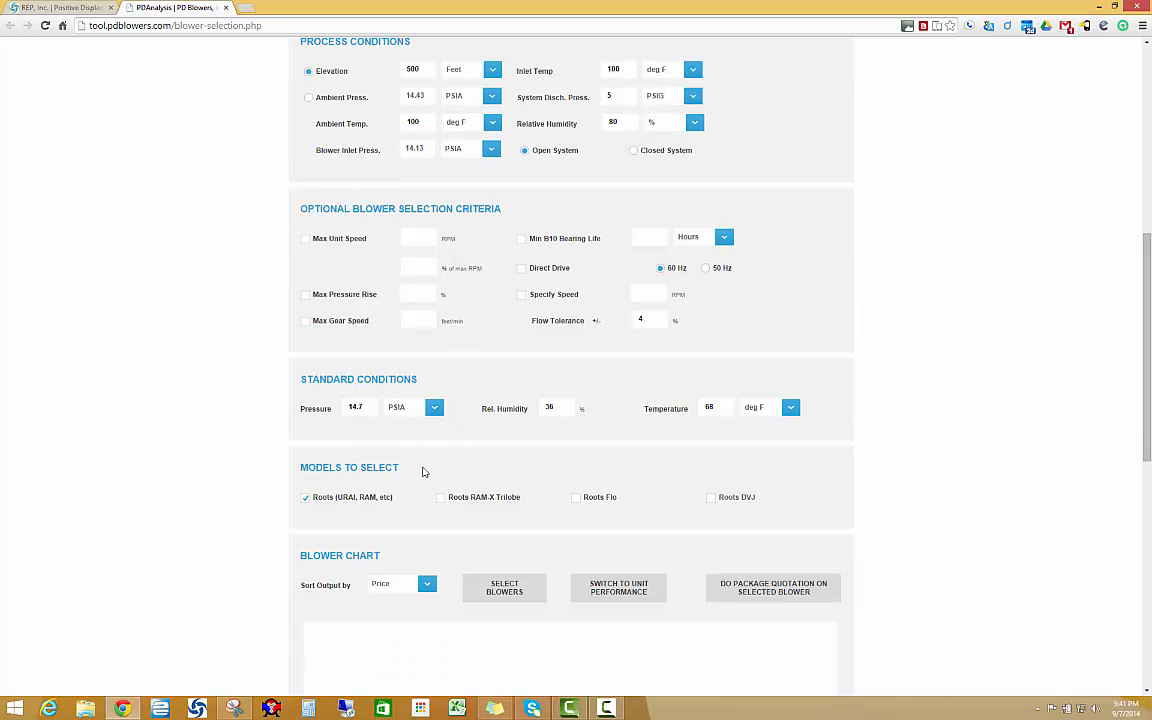
{"action": "scroll", "coordinate": [422, 471], "scroll_direction": "down", "scroll_amount": 1}
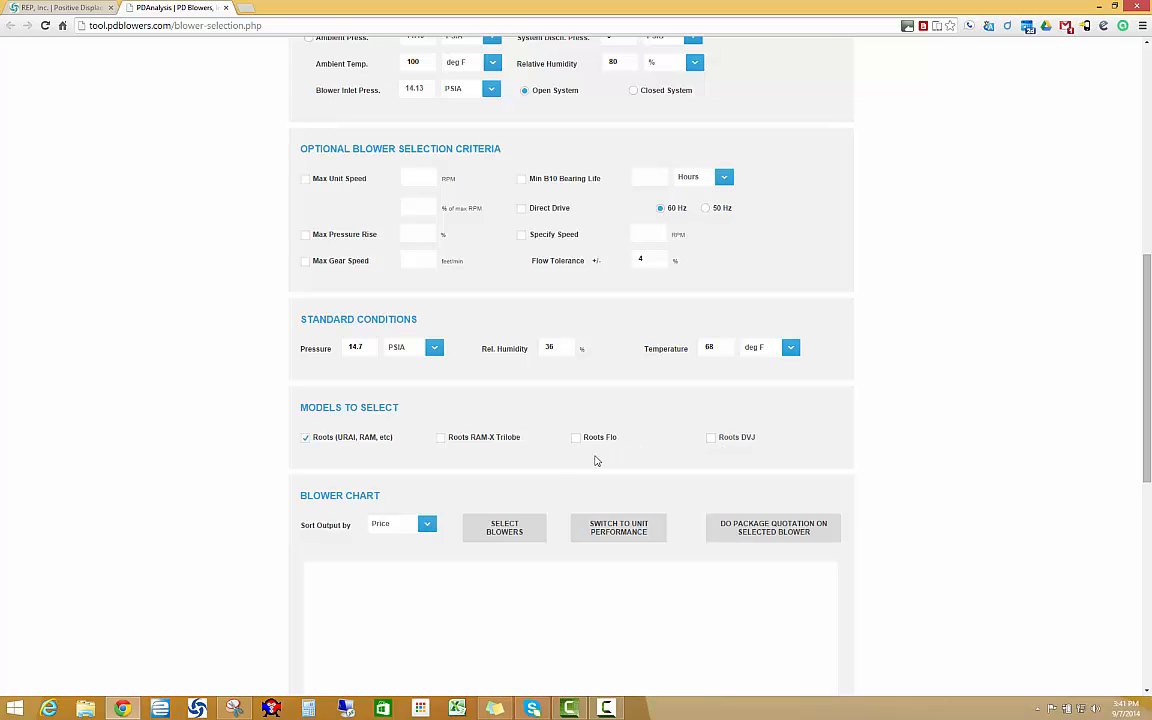
{"action": "scroll", "coordinate": [551, 464], "scroll_direction": "down", "scroll_amount": 1}
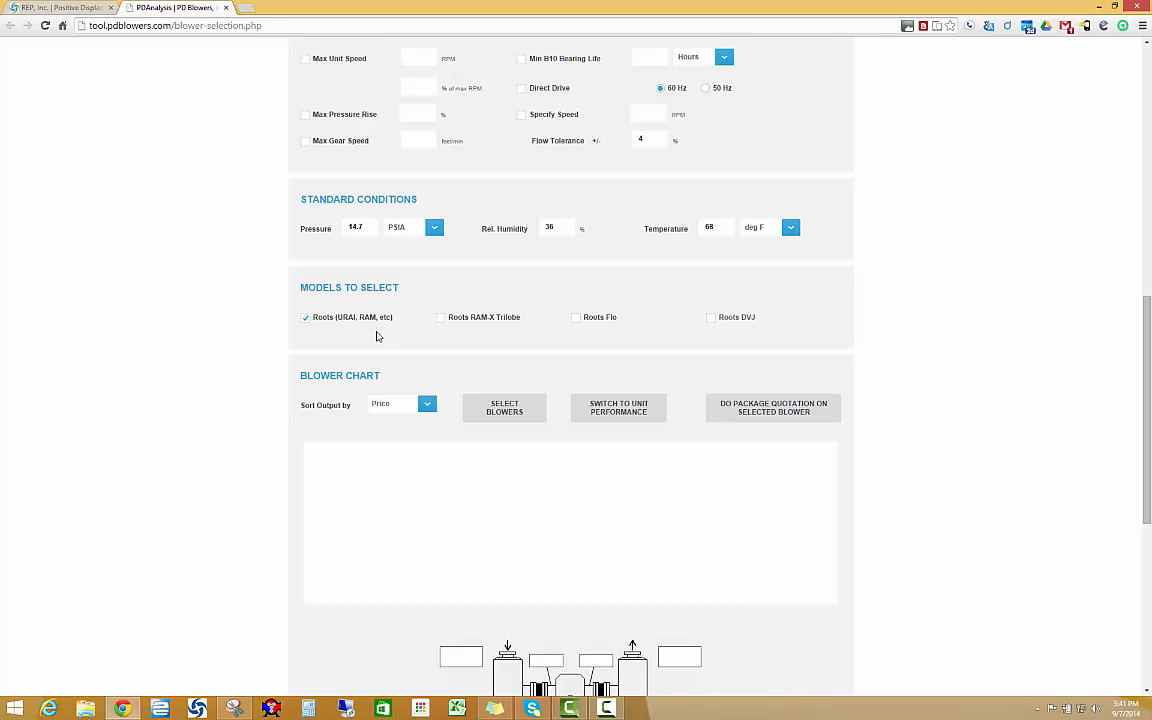
{"action": "scroll", "coordinate": [327, 404], "scroll_direction": "down", "scroll_amount": 3}
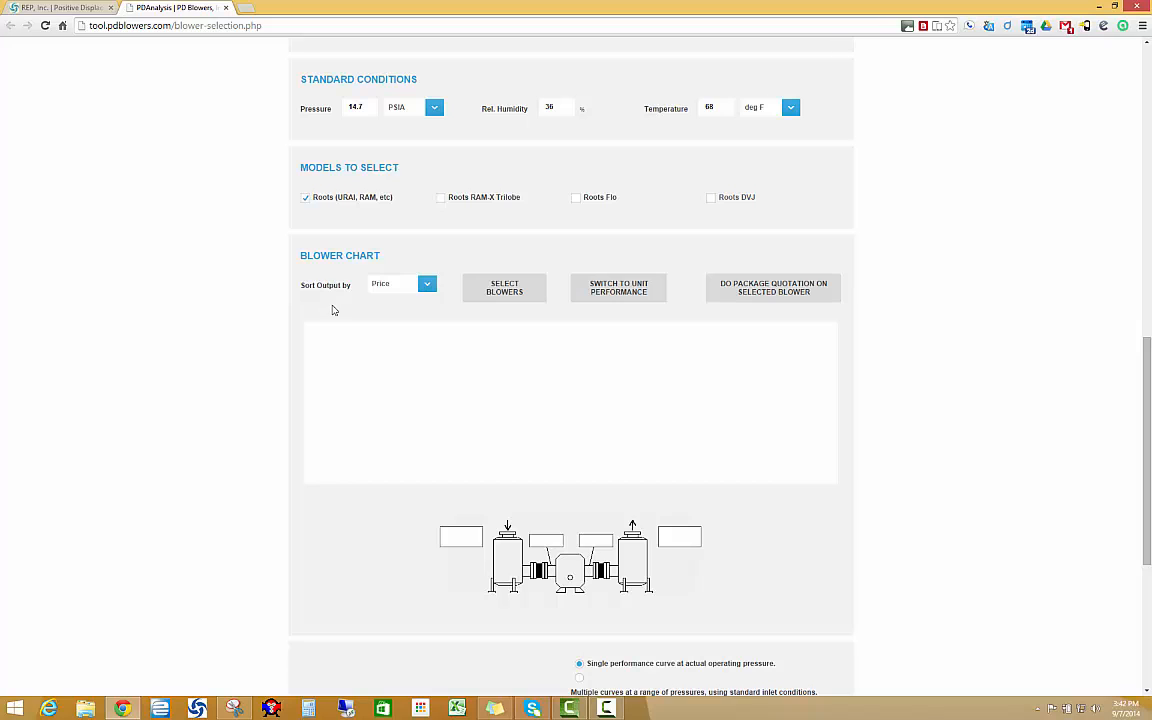
{"action": "left_click", "coordinate": [518, 297]}
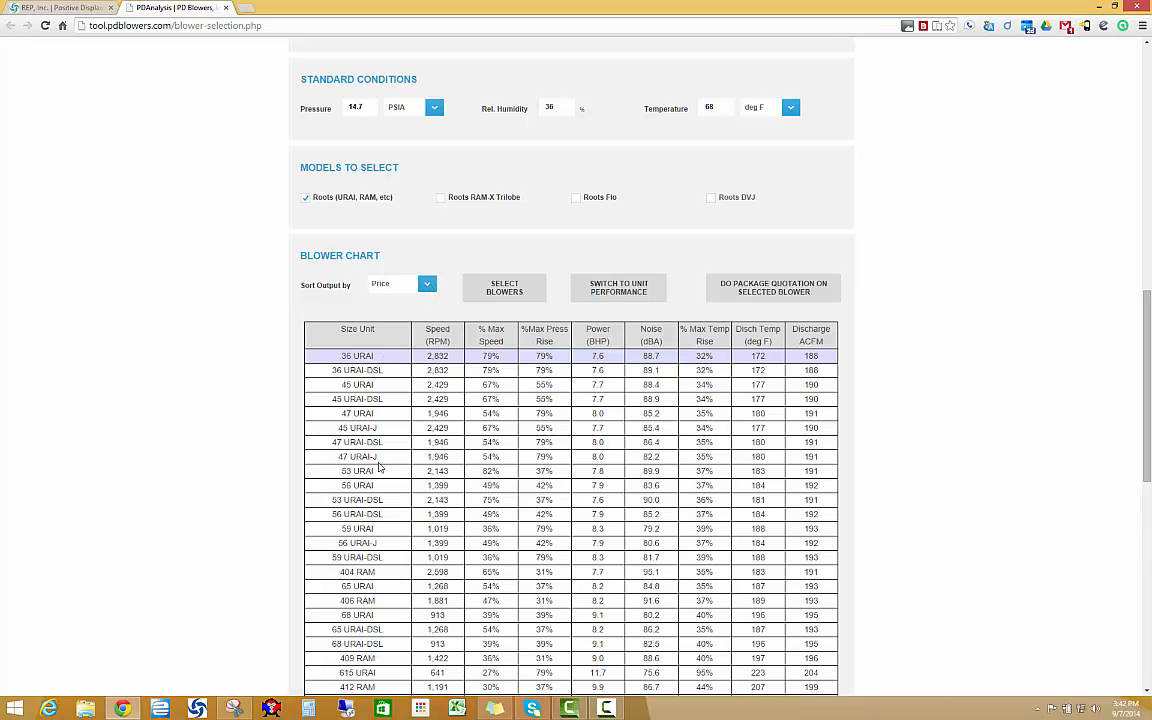
{"action": "scroll", "coordinate": [380, 467], "scroll_direction": "down", "scroll_amount": 3}
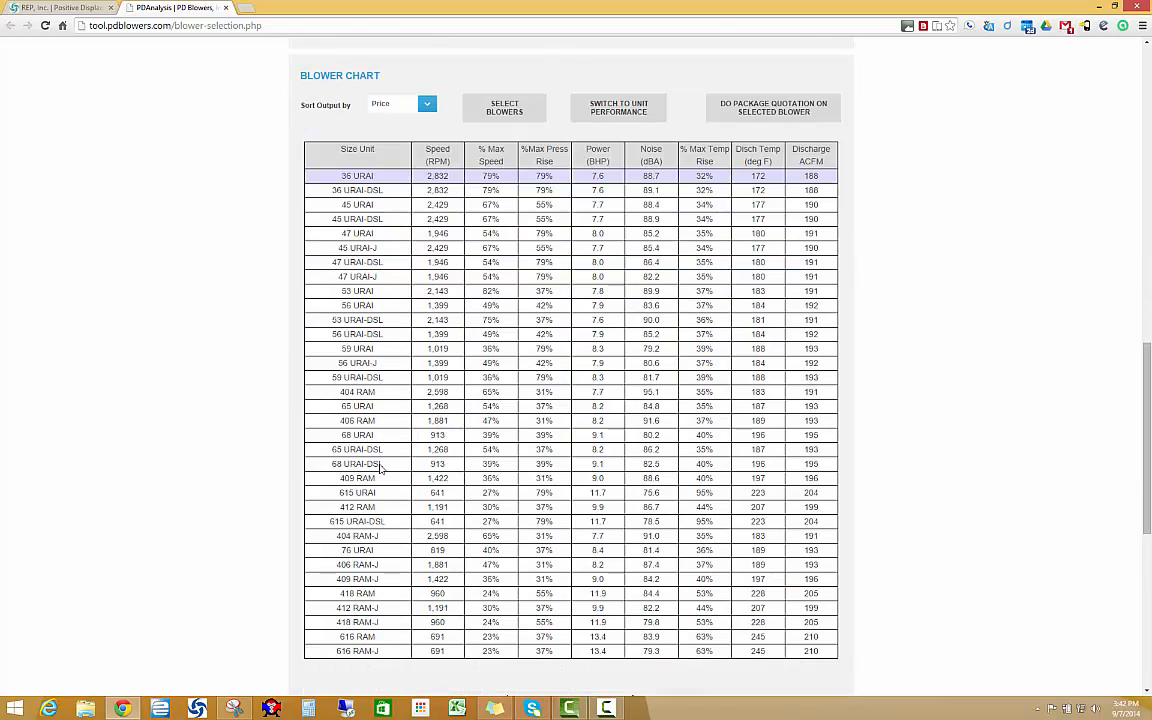
Sort the blower chart by horsepower and look over the reordered units.
{"action": "scroll", "coordinate": [380, 467], "scroll_direction": "up", "scroll_amount": 5}
{"action": "left_click", "coordinate": [426, 405]}
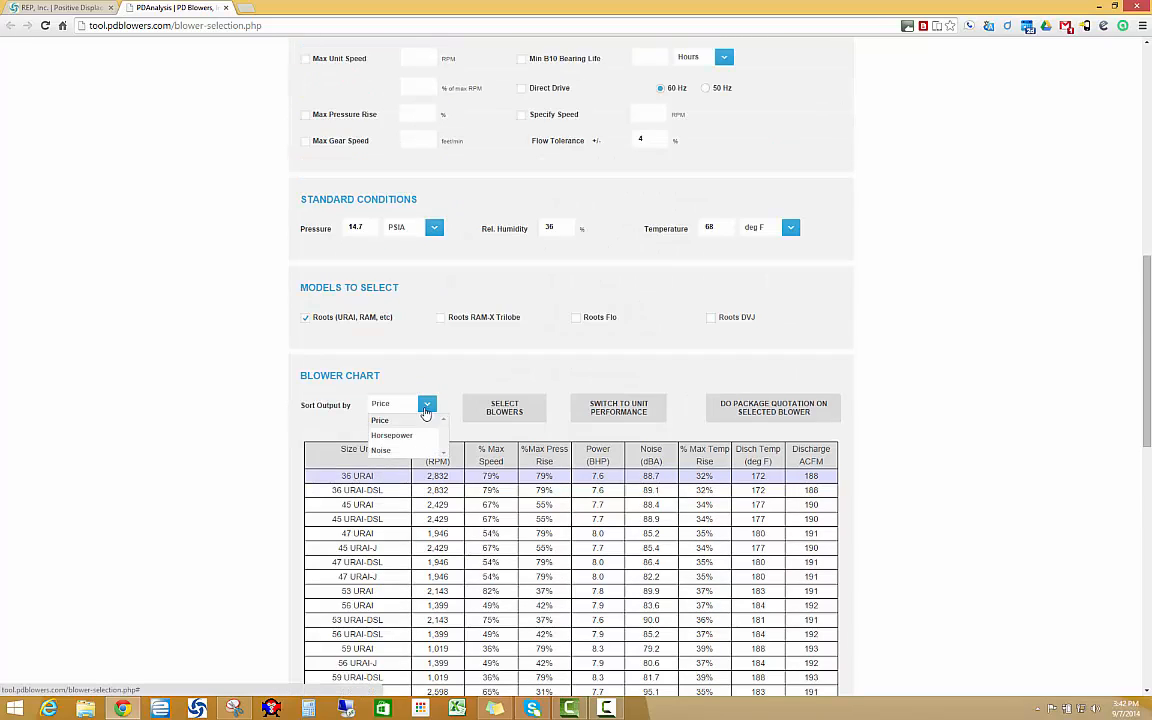
{"action": "left_click", "coordinate": [392, 436]}
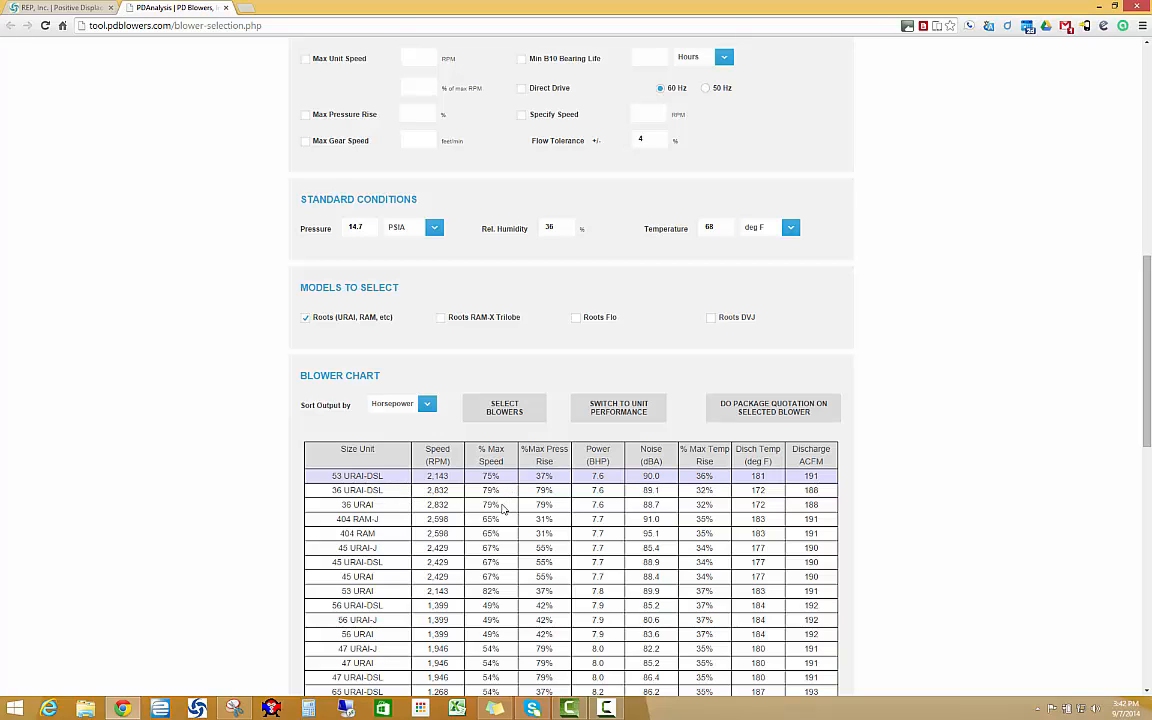
{"action": "scroll", "coordinate": [503, 510], "scroll_direction": "down", "scroll_amount": 3}
{"action": "scroll", "coordinate": [503, 510], "scroll_direction": "up", "scroll_amount": 2}
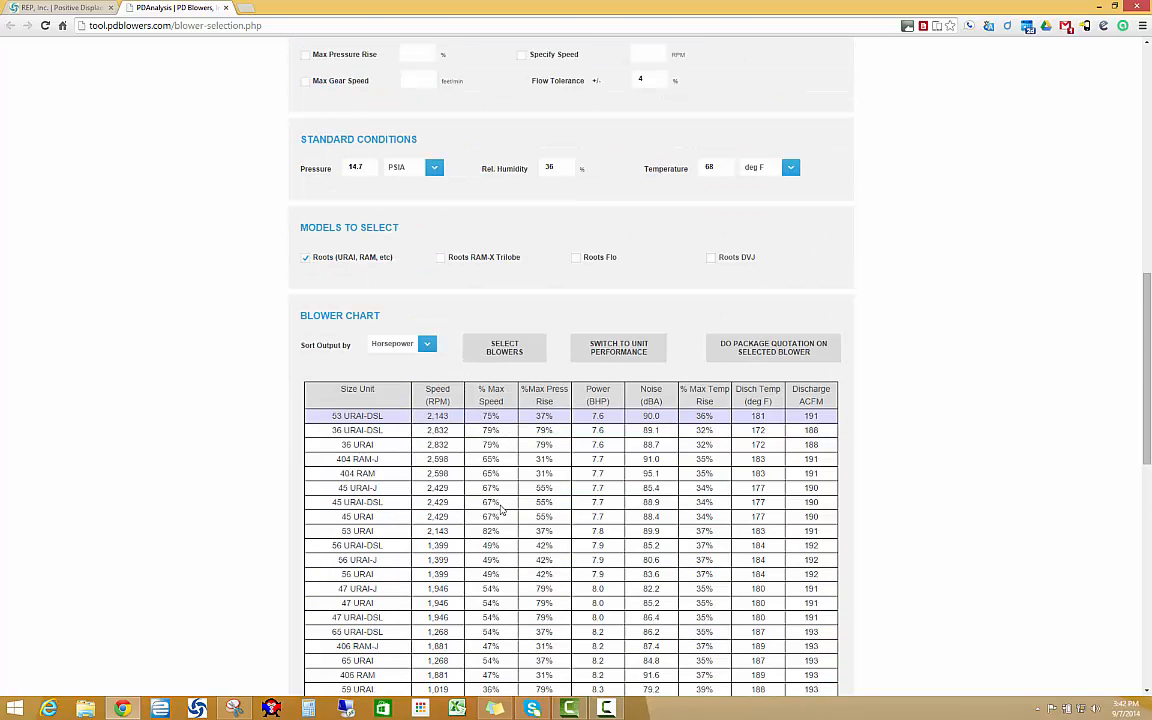
Sort the blower chart by noise and look over the reordered units.
{"action": "left_click", "coordinate": [395, 344]}
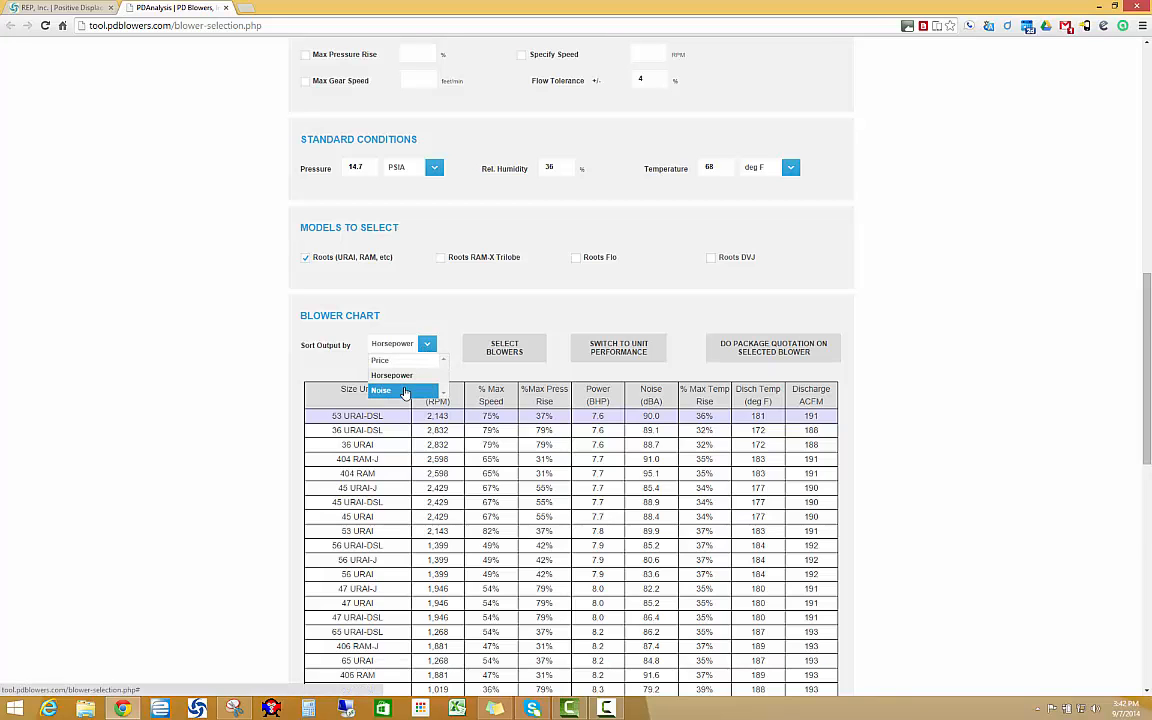
{"action": "left_click", "coordinate": [403, 390]}
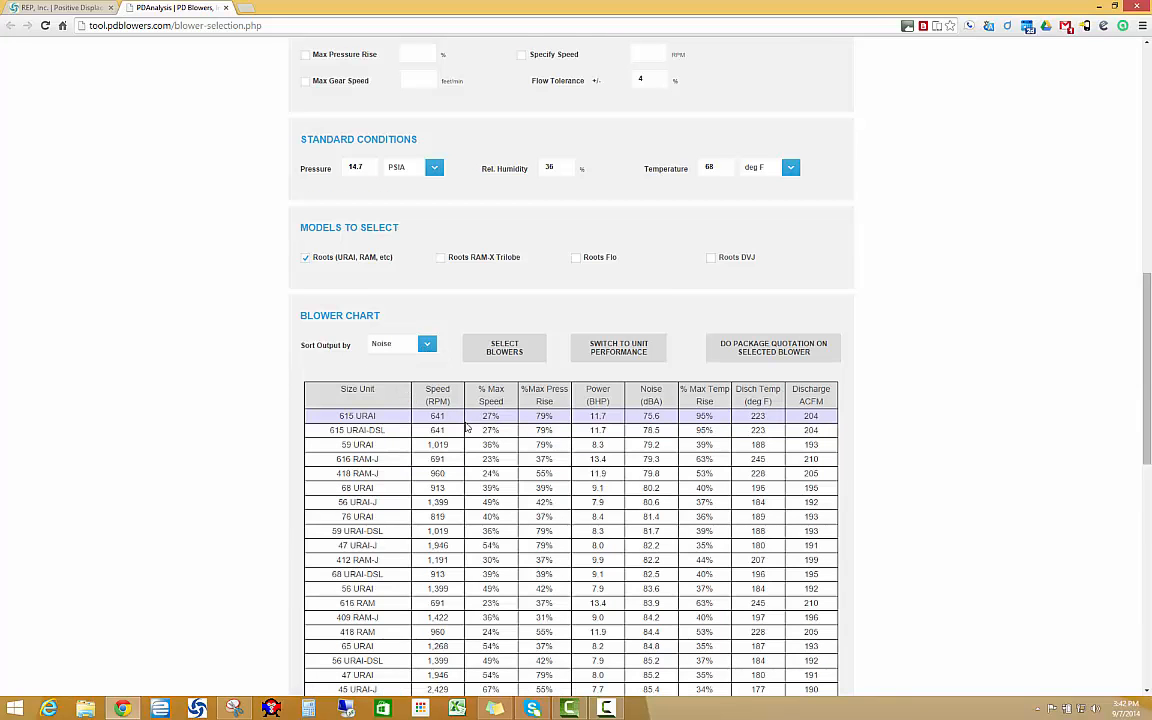
{"action": "scroll", "coordinate": [466, 427], "scroll_direction": "down", "scroll_amount": 2}
{"action": "scroll", "coordinate": [466, 427], "scroll_direction": "up", "scroll_amount": 1}
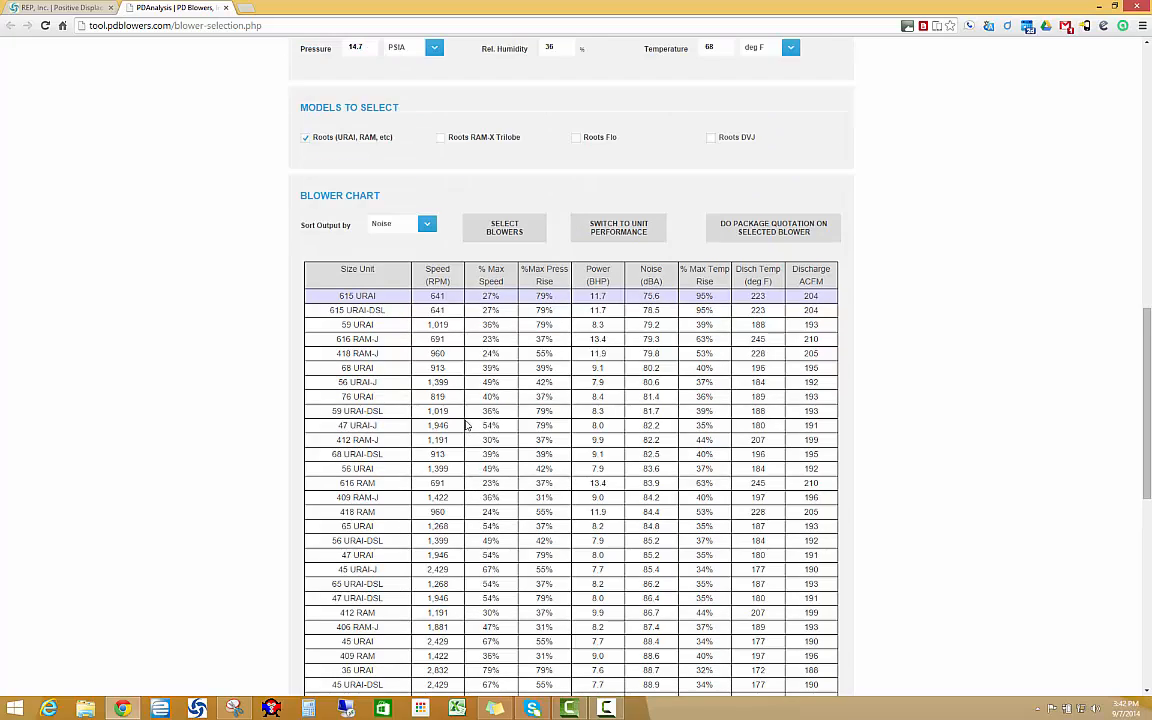
{"action": "scroll", "coordinate": [466, 427], "scroll_direction": "up", "scroll_amount": 1}
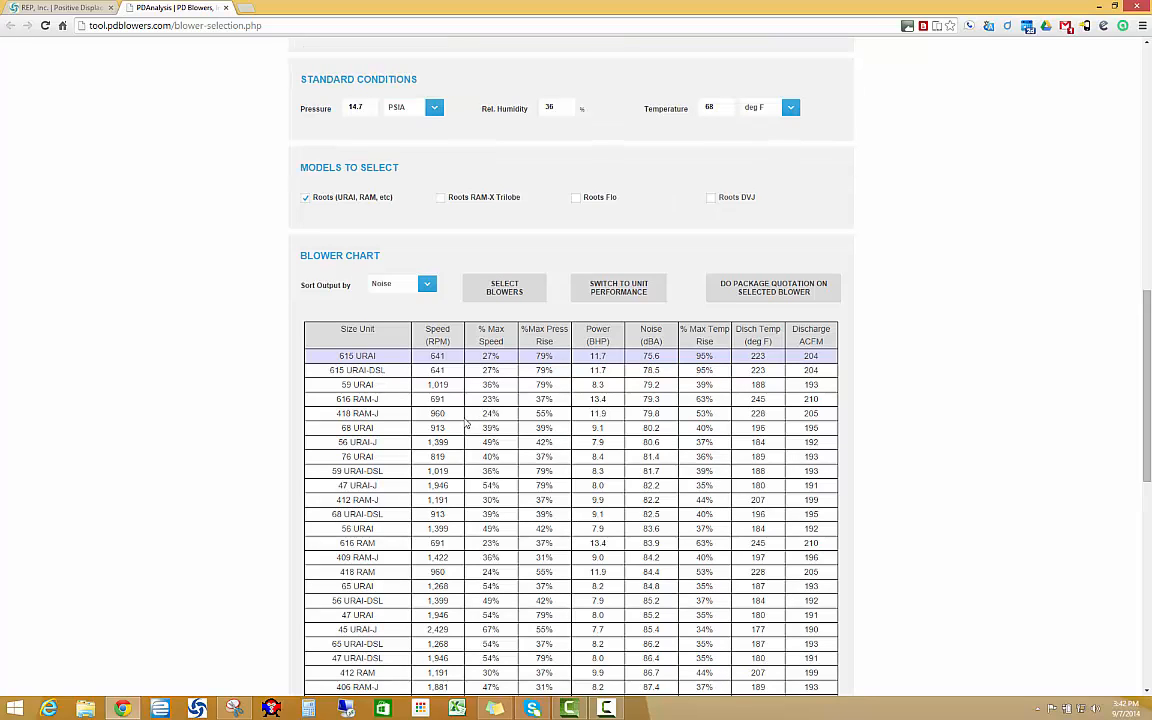
Sort the blower chart by price and look over the full list of units.
{"action": "left_click", "coordinate": [398, 284]}
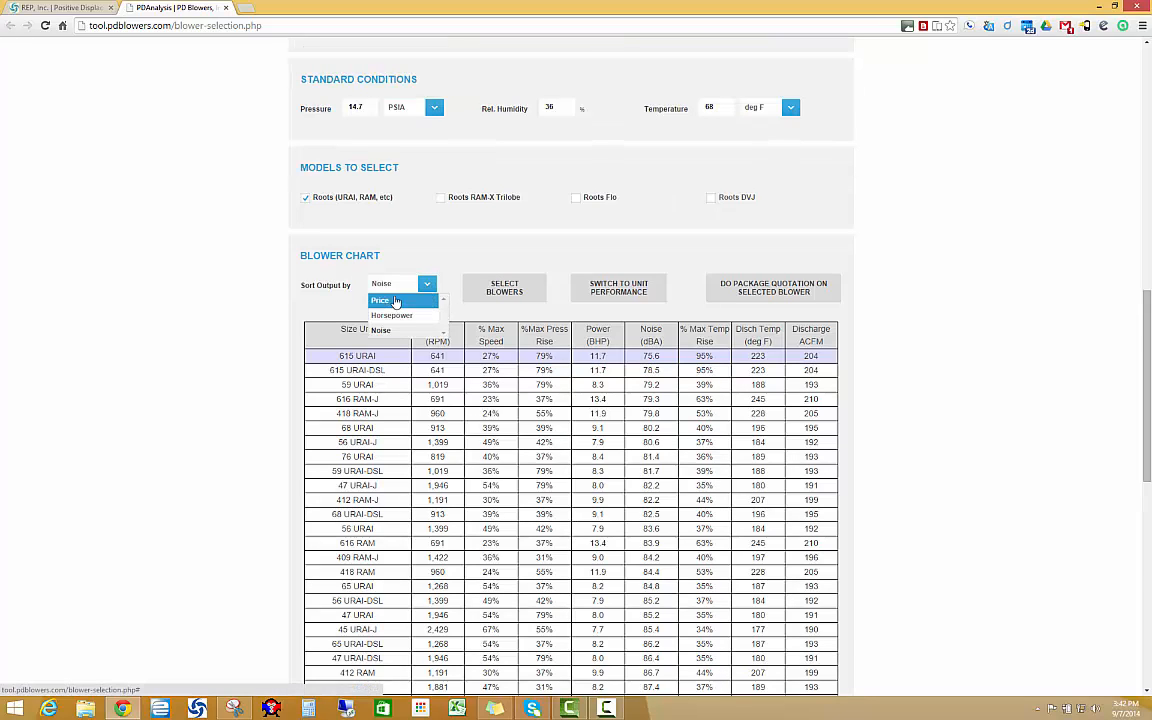
{"action": "left_click", "coordinate": [396, 301]}
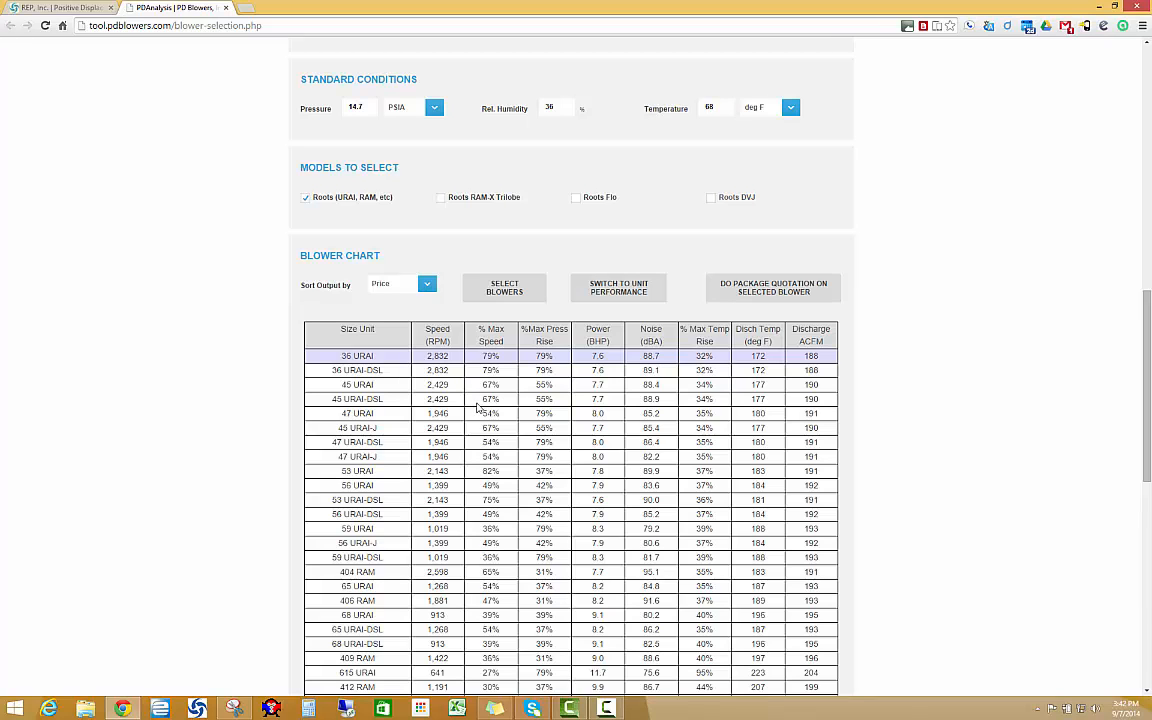
{"action": "scroll", "coordinate": [480, 408], "scroll_direction": "down", "scroll_amount": 3}
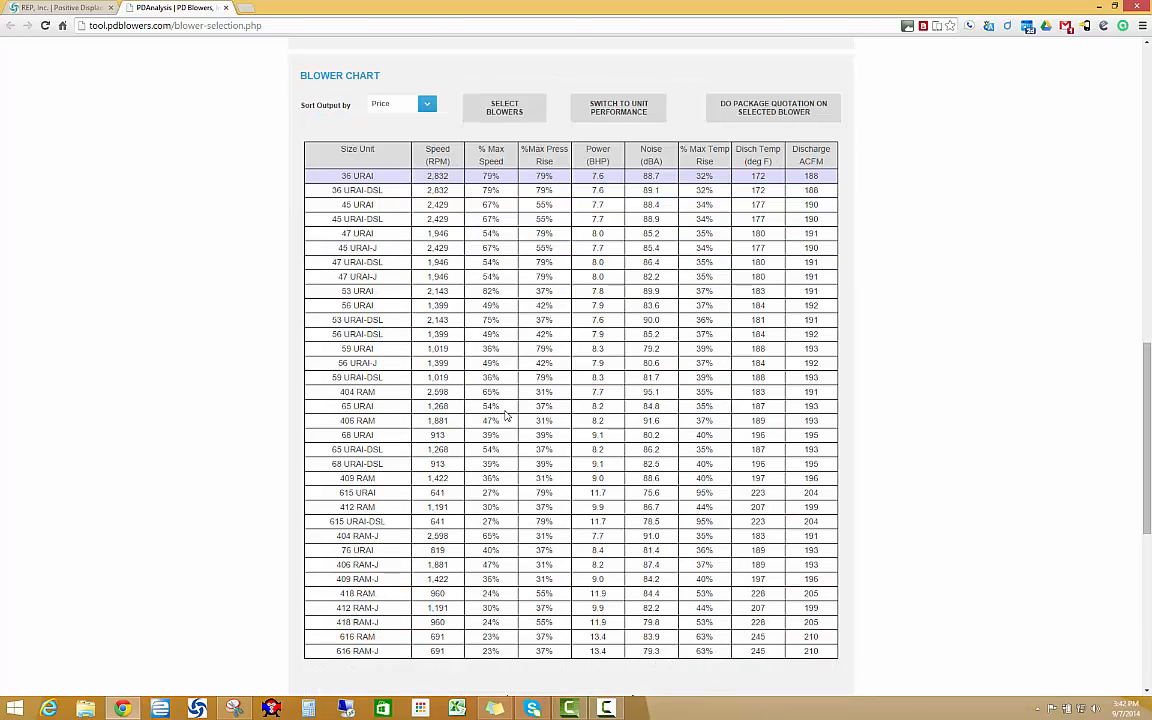
Try the 45 URAI and 45 URAI-DSL rows, settle on the 36 URAI, and check its system diagram against the entered process conditions.
{"action": "left_click", "coordinate": [362, 204]}
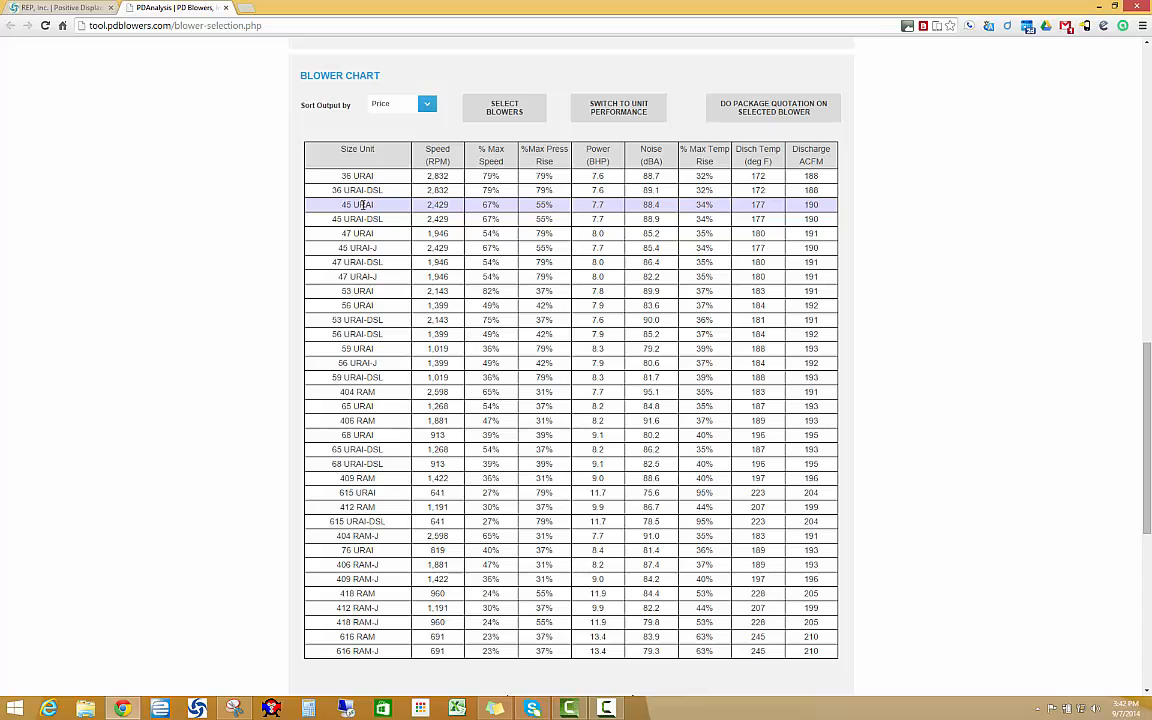
{"action": "left_click", "coordinate": [364, 218]}
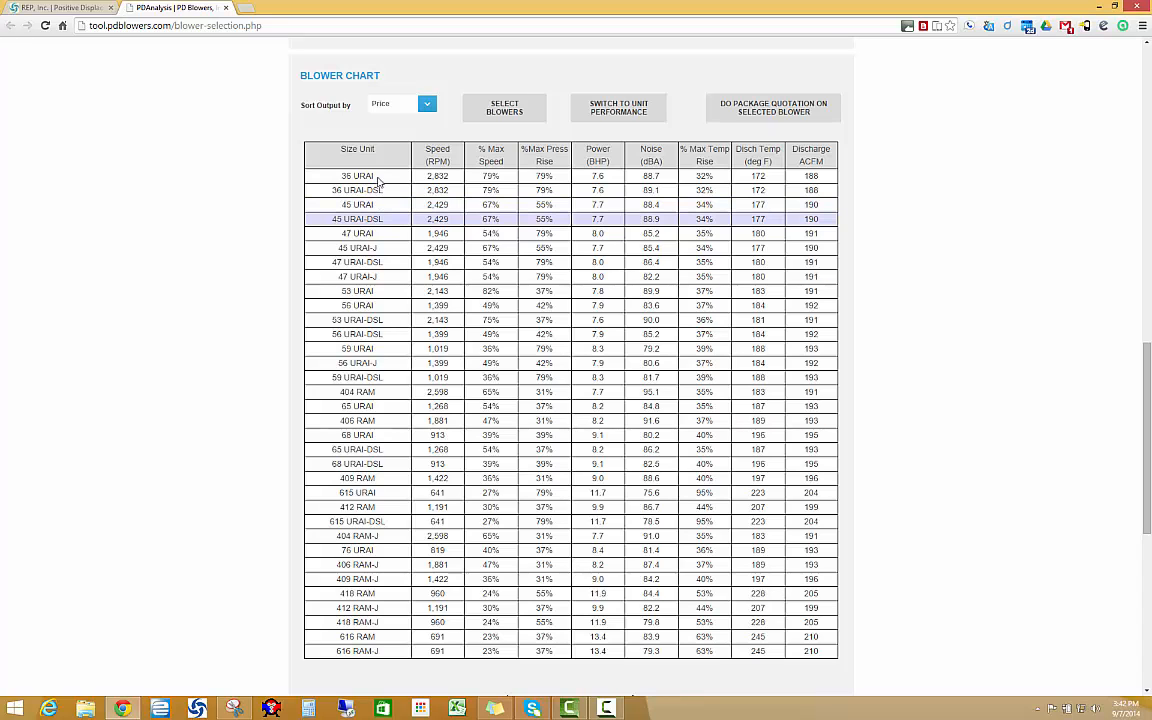
{"action": "left_click", "coordinate": [342, 174]}
{"action": "scroll", "coordinate": [457, 263], "scroll_direction": "down", "scroll_amount": 3}
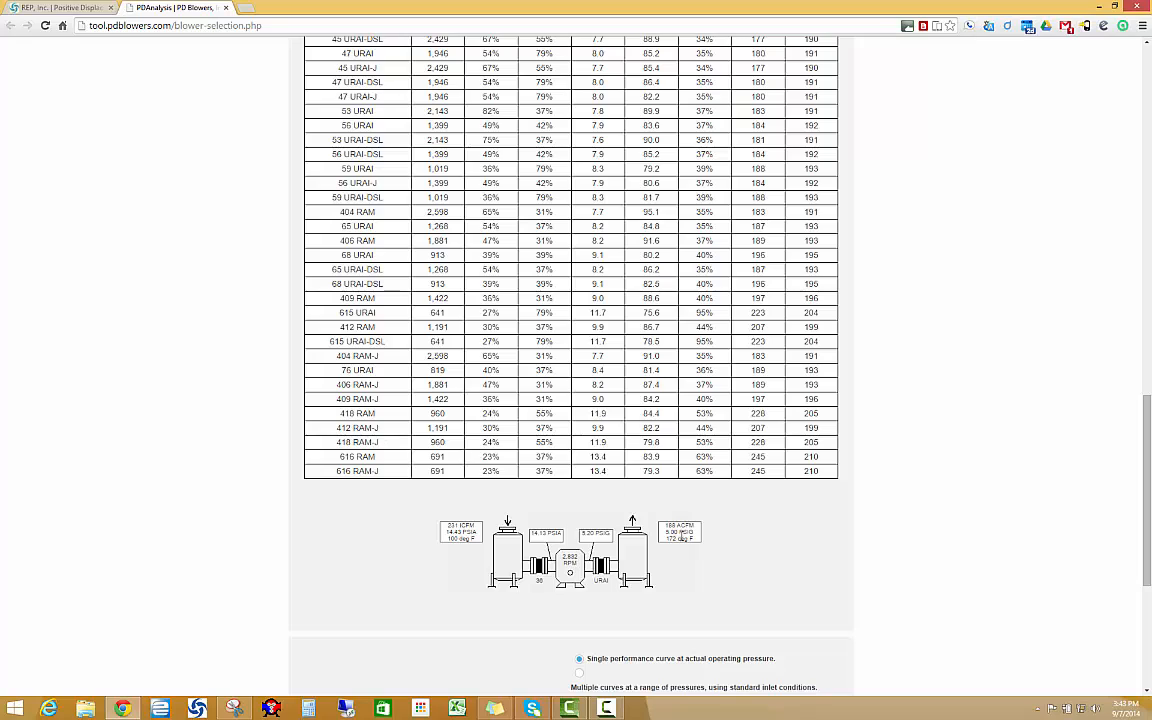
{"action": "scroll", "coordinate": [680, 535], "scroll_direction": "up", "scroll_amount": 20}
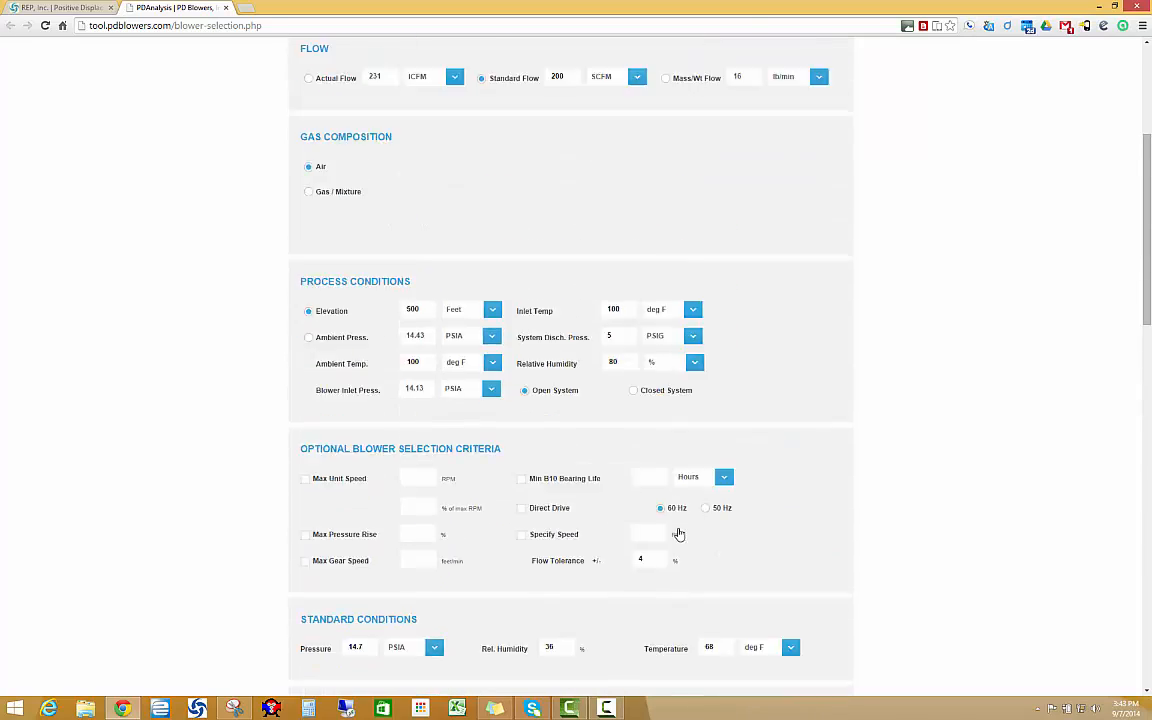
{"action": "scroll", "coordinate": [679, 535], "scroll_direction": "down", "scroll_amount": 15}
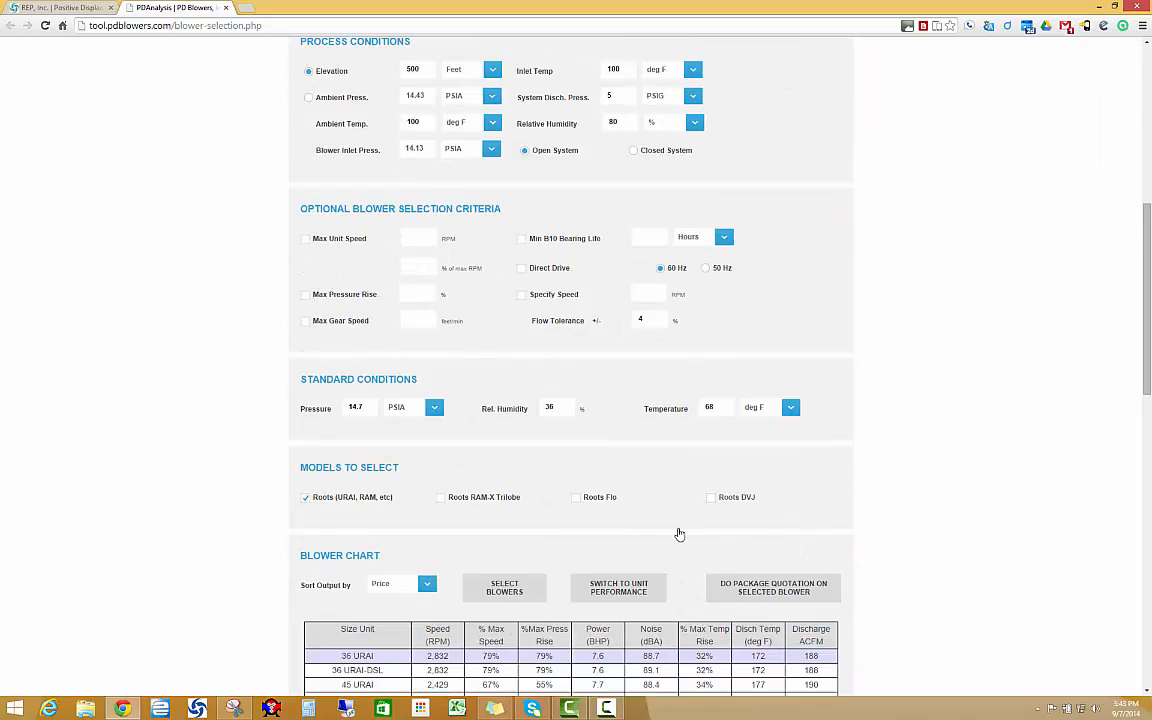
{"action": "scroll", "coordinate": [679, 535], "scroll_direction": "down", "scroll_amount": 3}
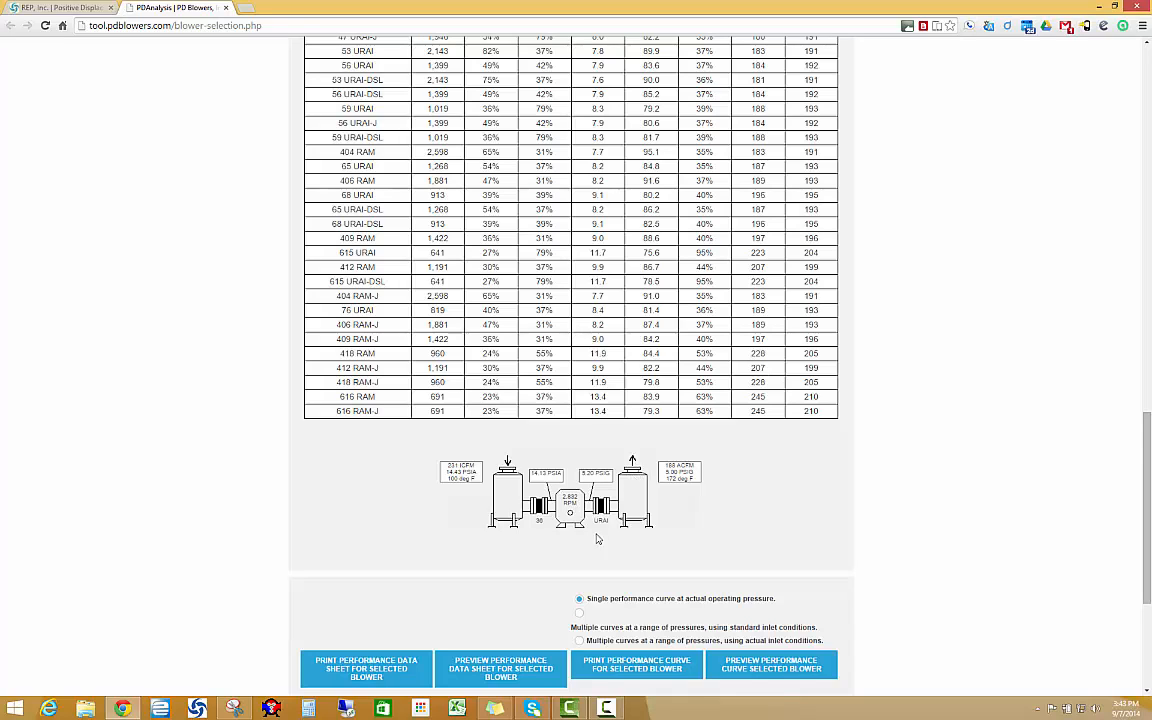
Preview the performance data sheet for the selected 36 URAI blower, read it through to the connection sizes, and close it.
{"action": "scroll", "coordinate": [535, 515], "scroll_direction": "down", "scroll_amount": 2}
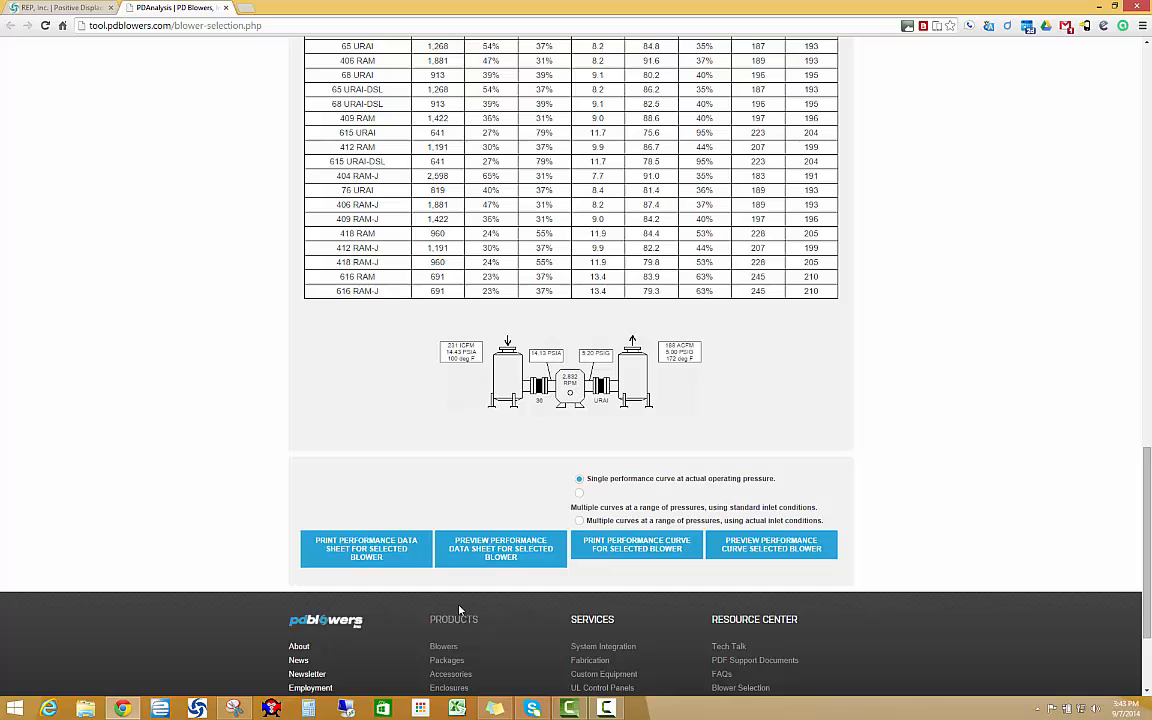
{"action": "left_click", "coordinate": [490, 548]}
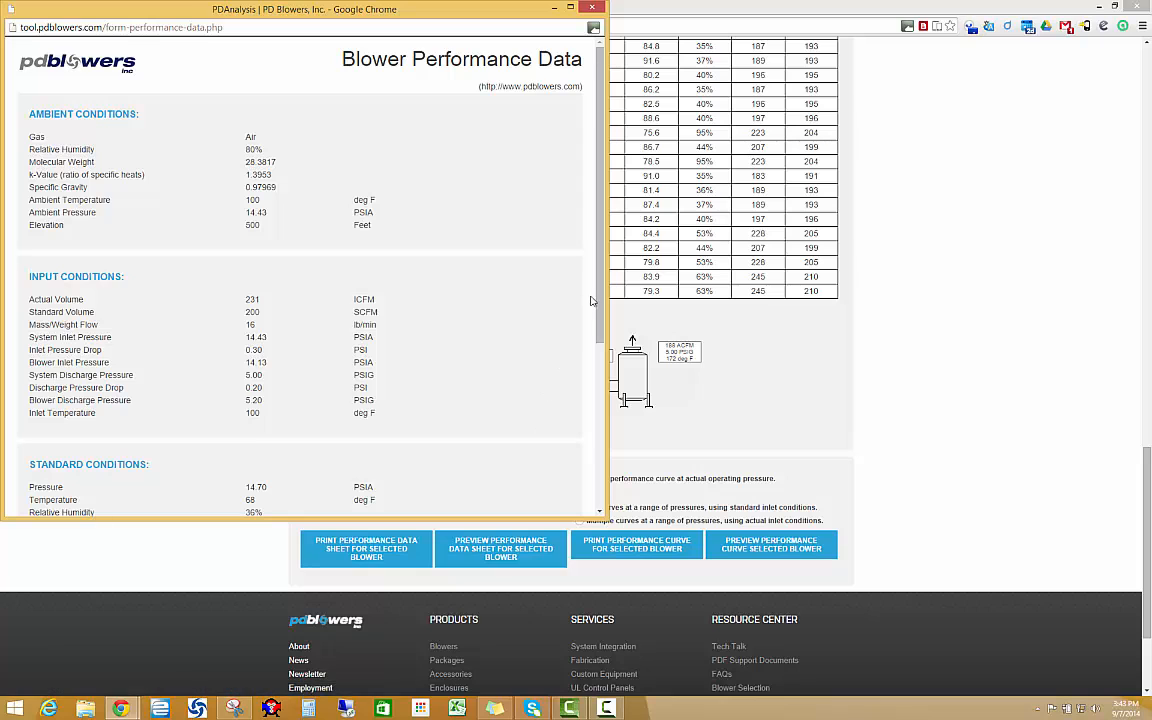
{"action": "left_click_drag", "start_coordinate": [601, 515], "coordinate": [622, 678]}
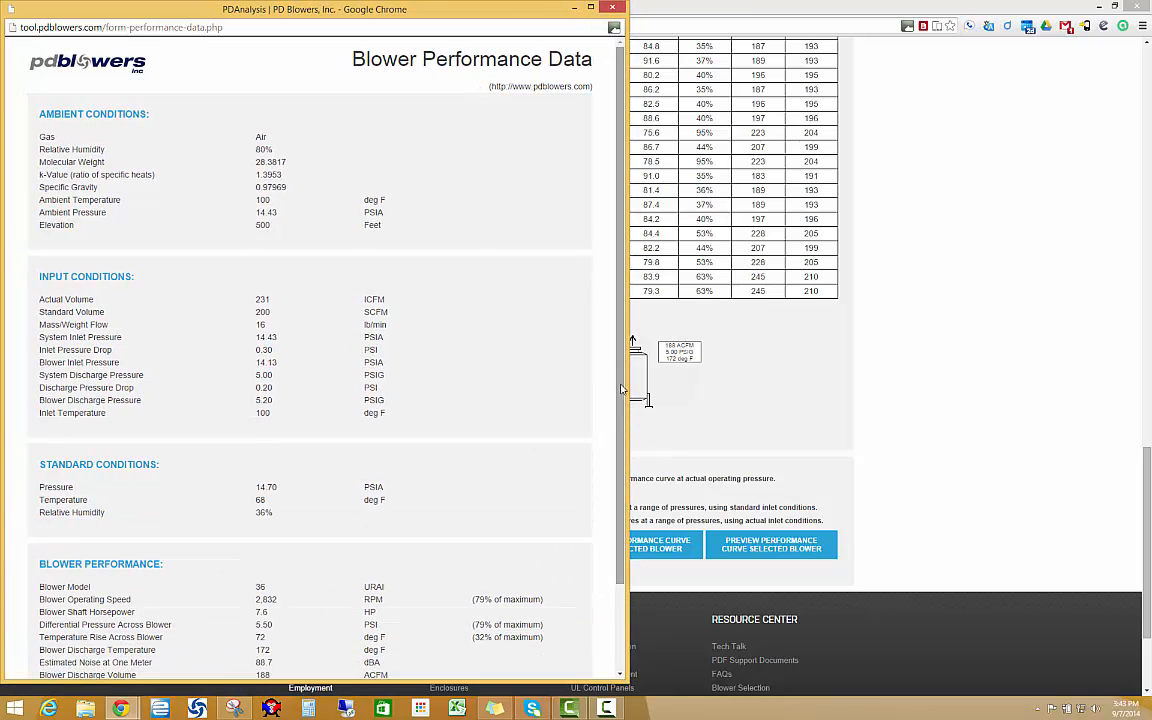
{"action": "scroll", "coordinate": [624, 403], "scroll_direction": "down", "scroll_amount": 1}
{"action": "left_click_drag", "start_coordinate": [625, 404], "coordinate": [628, 485]}
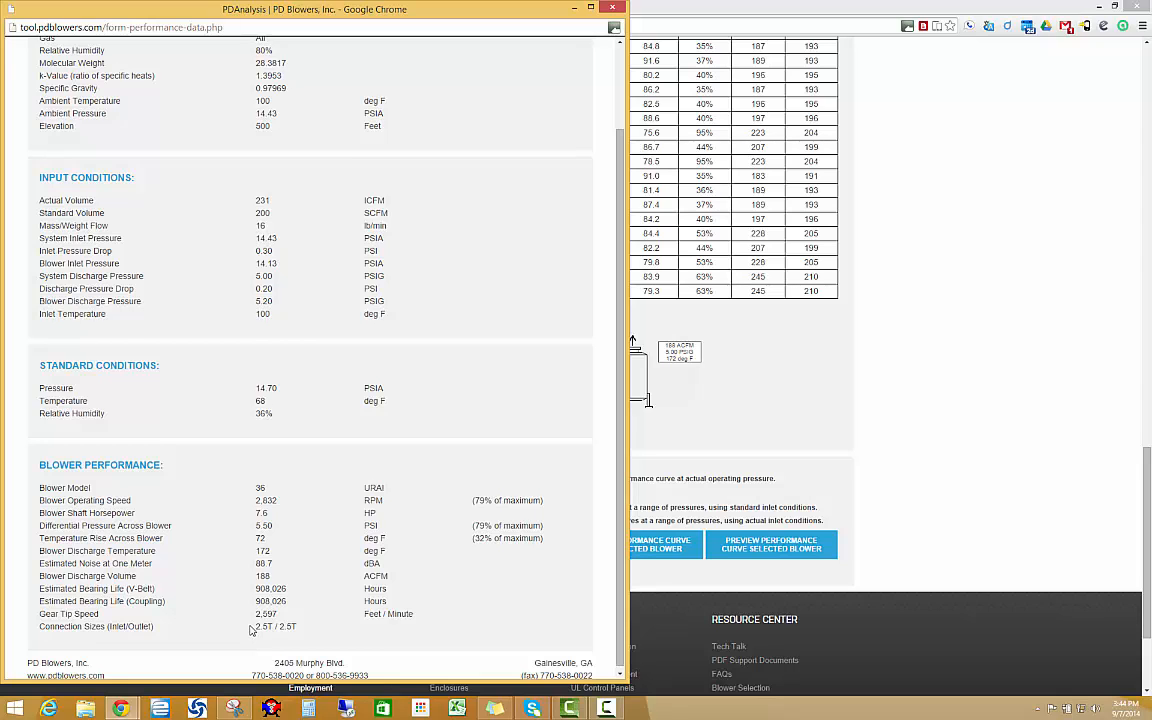
{"action": "scroll", "coordinate": [245, 615], "scroll_direction": "up", "scroll_amount": 2}
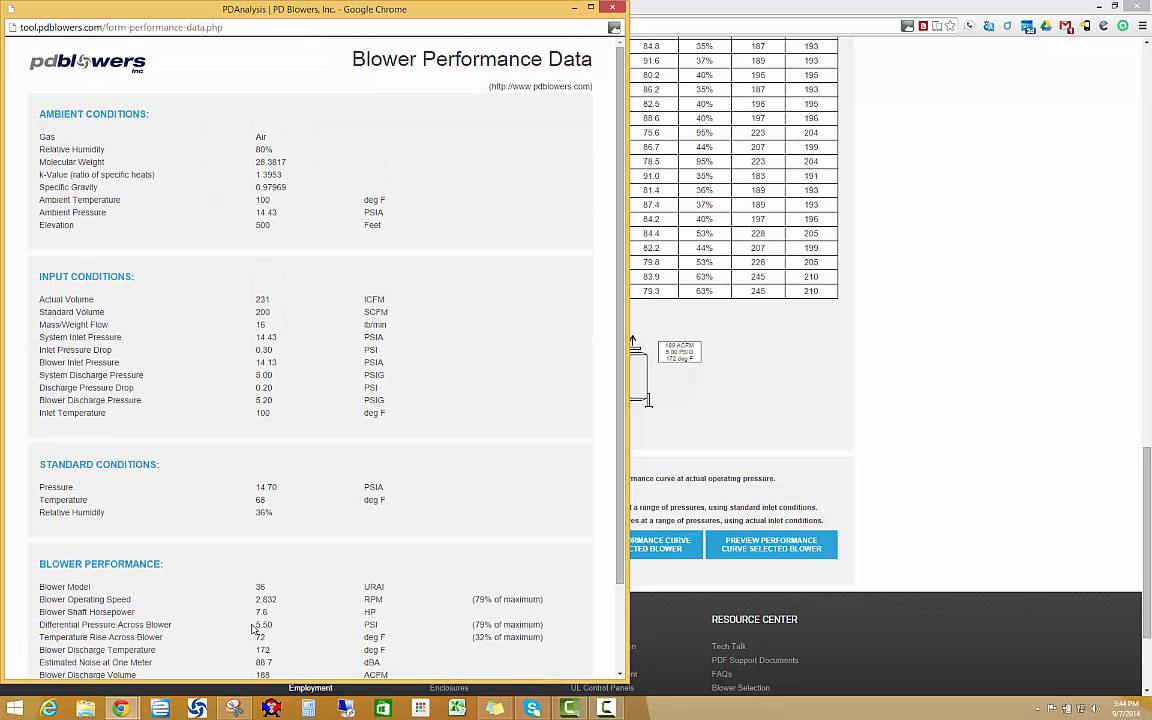
{"action": "left_click", "coordinate": [612, 8]}
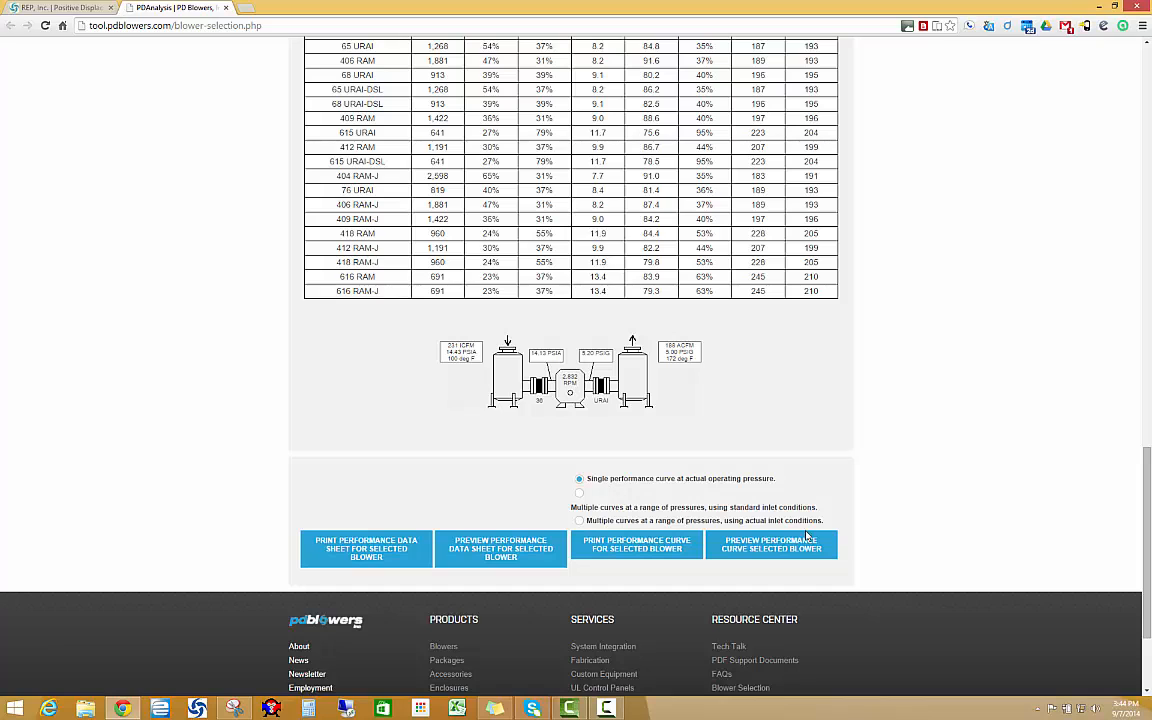
Preview the 36 URAI's single performance curve at actual operating pressure, enlarge the preview to show all three graphs, and close it.
{"action": "left_click", "coordinate": [771, 548]}
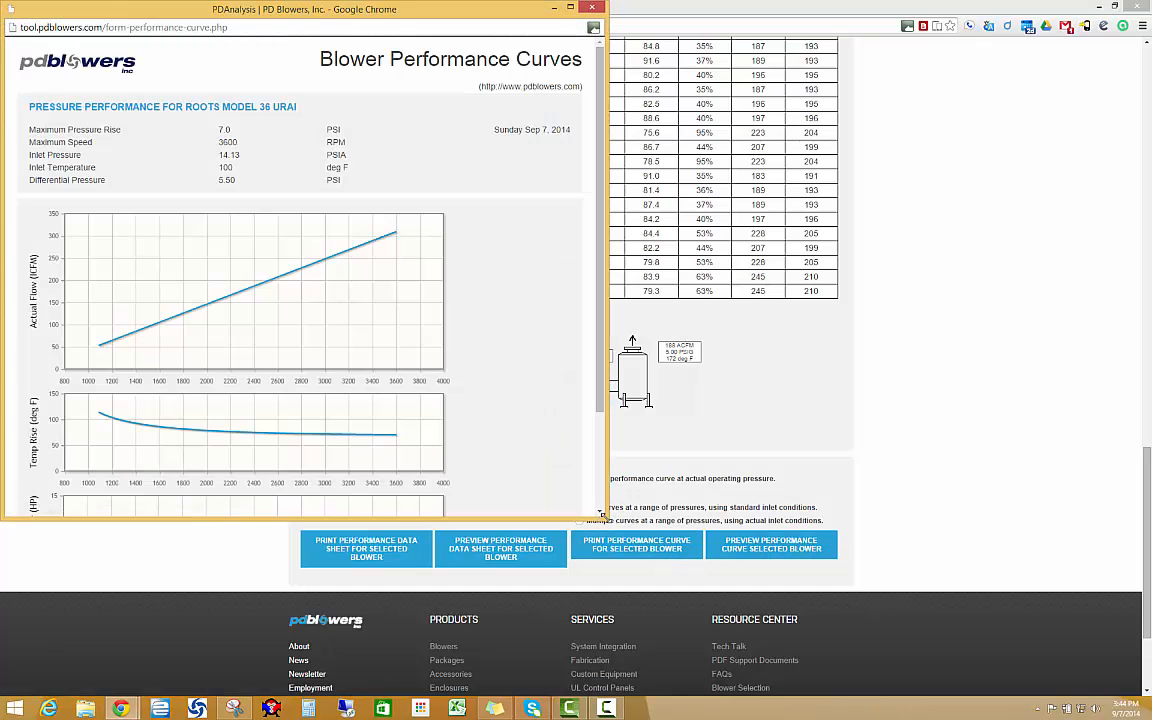
{"action": "left_click_drag", "start_coordinate": [606, 518], "coordinate": [630, 666]}
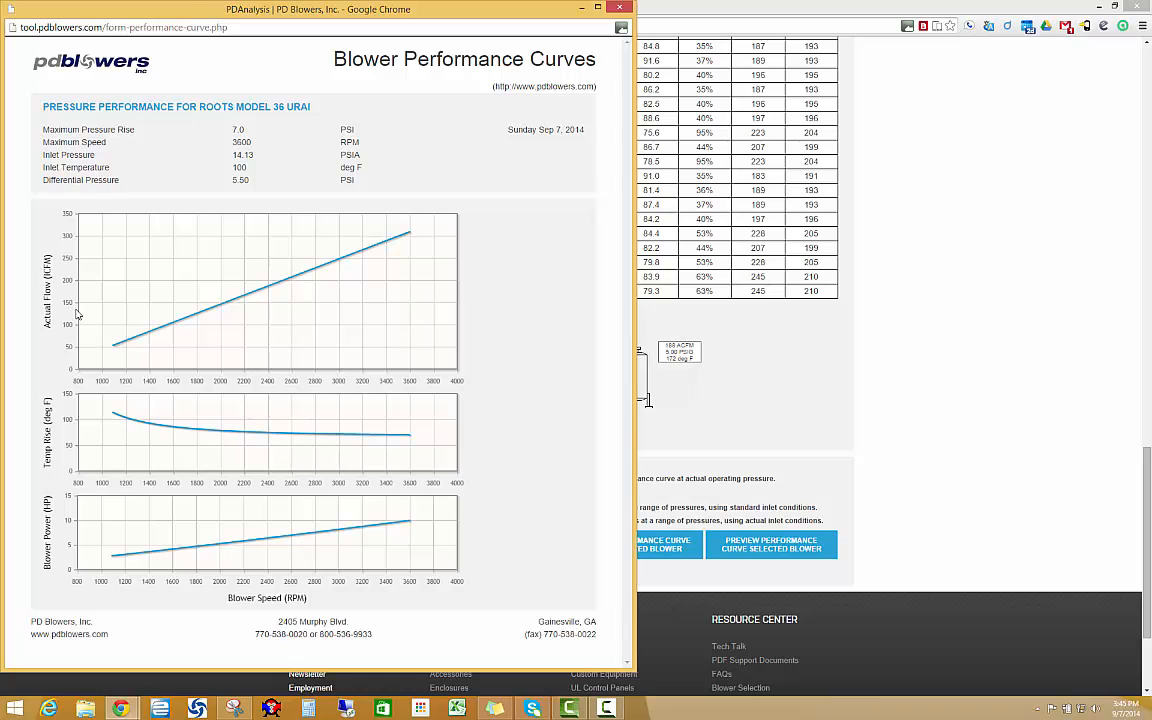
{"action": "left_click", "coordinate": [621, 8]}
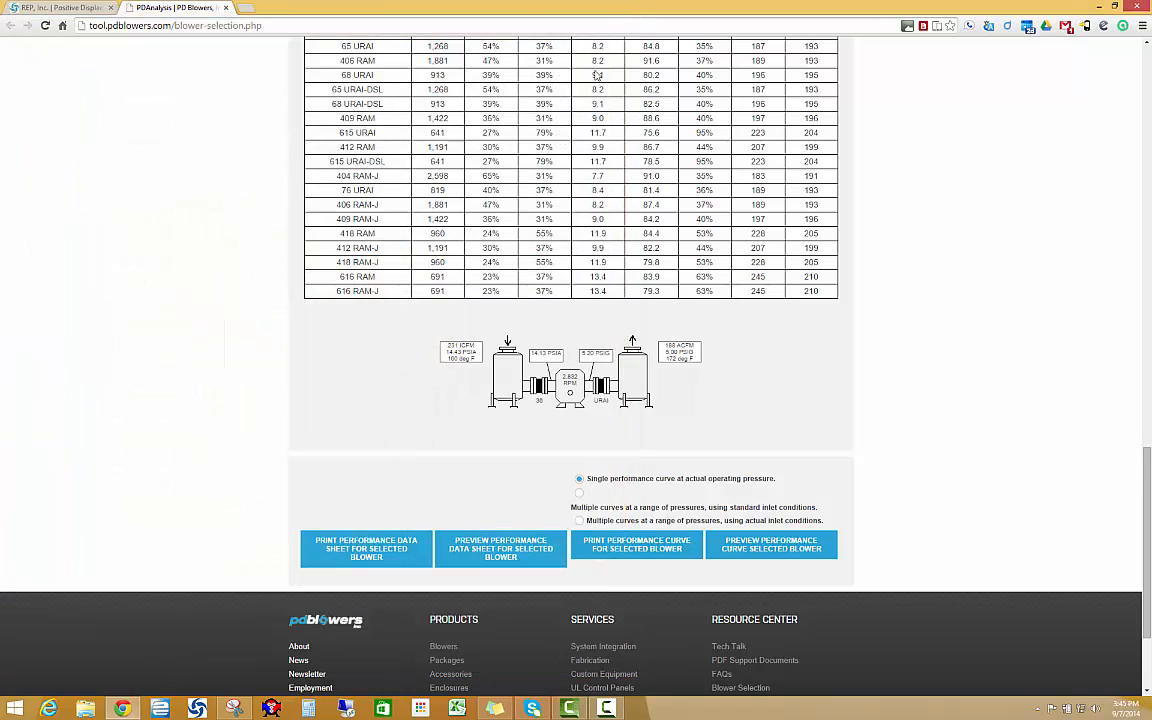
Choose multiple curves at a range of pressures using standard inlet conditions, preview the 36 URAI's curves in full, and close the preview.
{"action": "left_click", "coordinate": [579, 494]}
{"action": "left_click", "coordinate": [731, 553]}
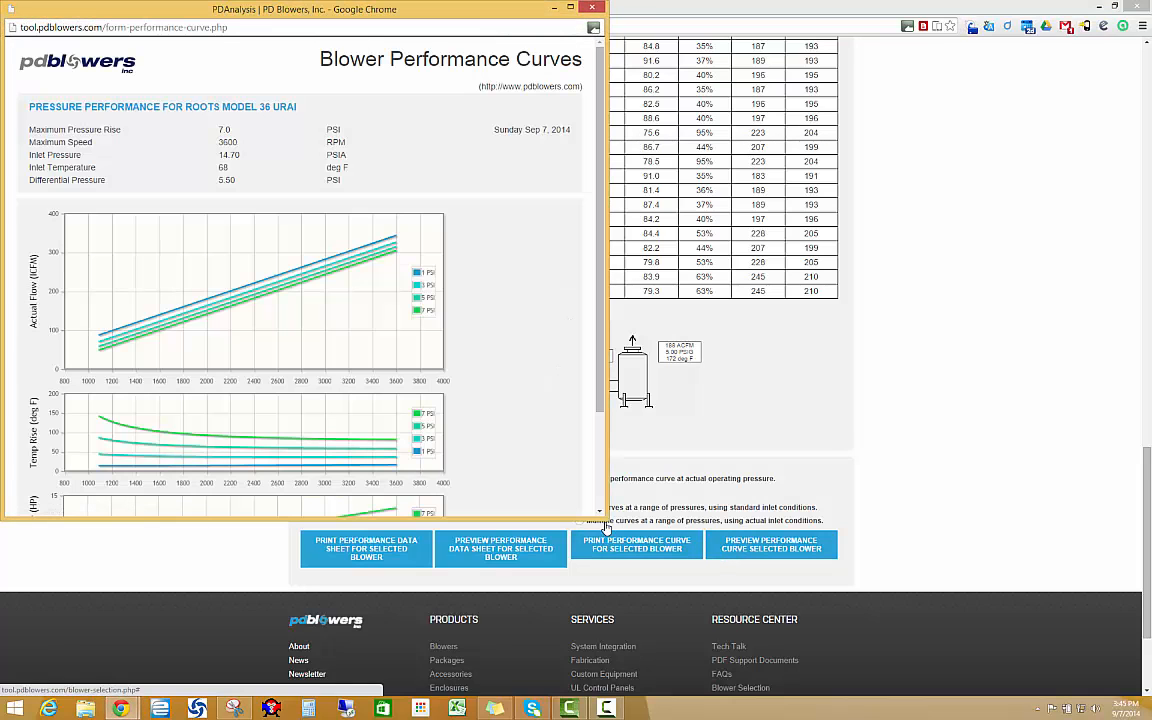
{"action": "left_click_drag", "start_coordinate": [607, 517], "coordinate": [662, 660]}
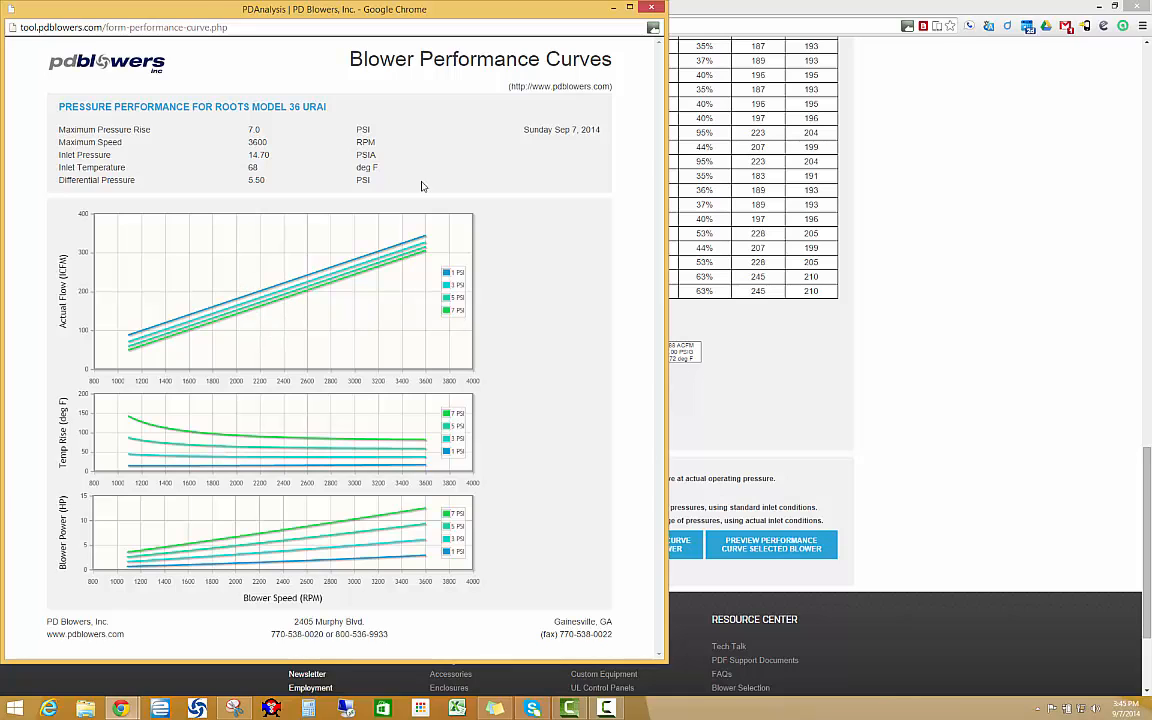
{"action": "left_click", "coordinate": [649, 9]}
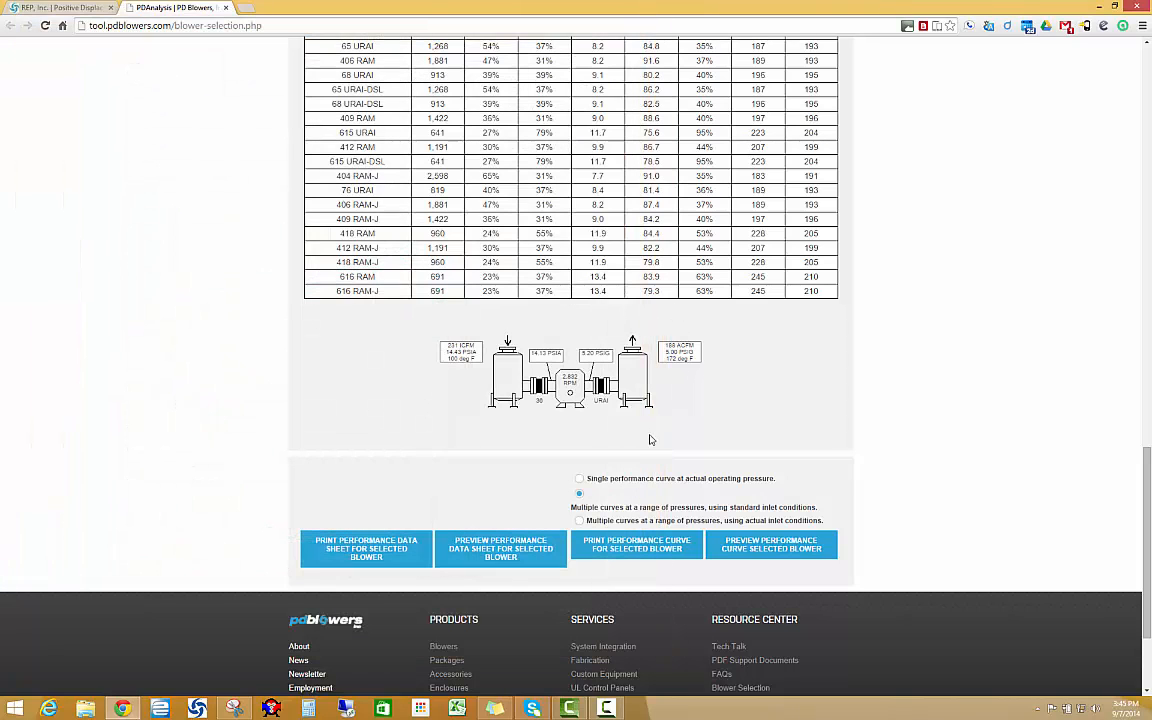
Open the website's Contact Us page and look over the contact details, the email form and the attachment options.
{"action": "scroll", "coordinate": [649, 439], "scroll_direction": "up", "scroll_amount": 15}
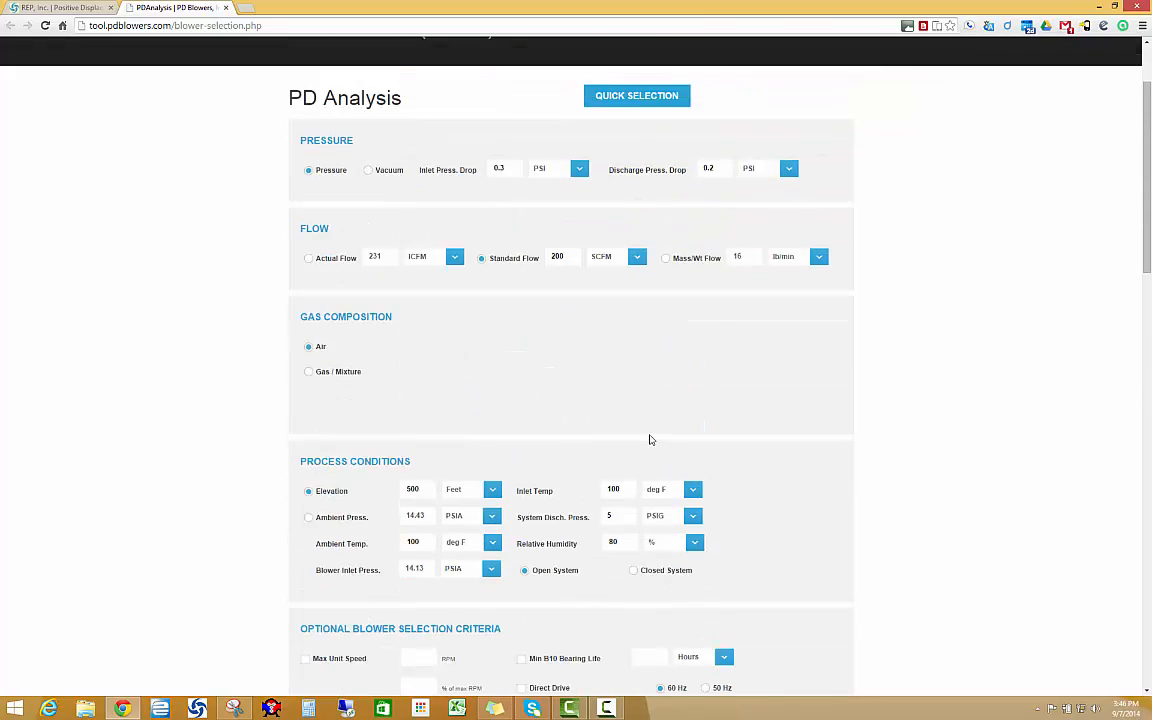
{"action": "scroll", "coordinate": [649, 439], "scroll_direction": "up", "scroll_amount": 2}
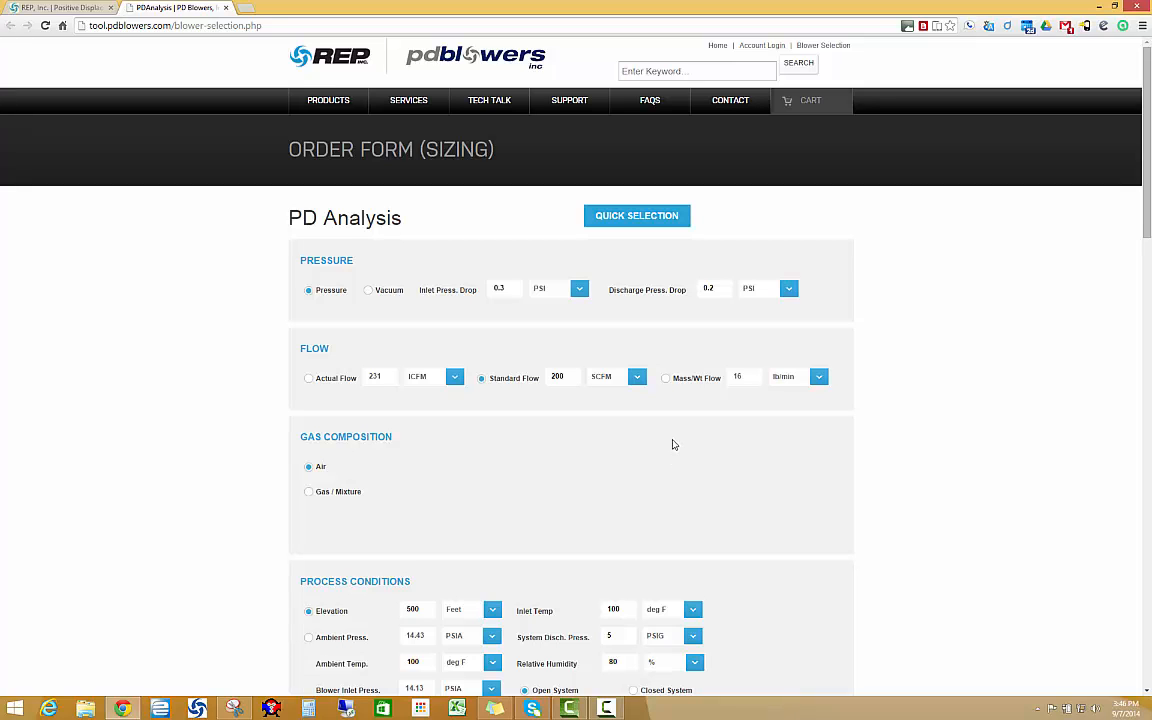
{"action": "left_click", "coordinate": [748, 113]}
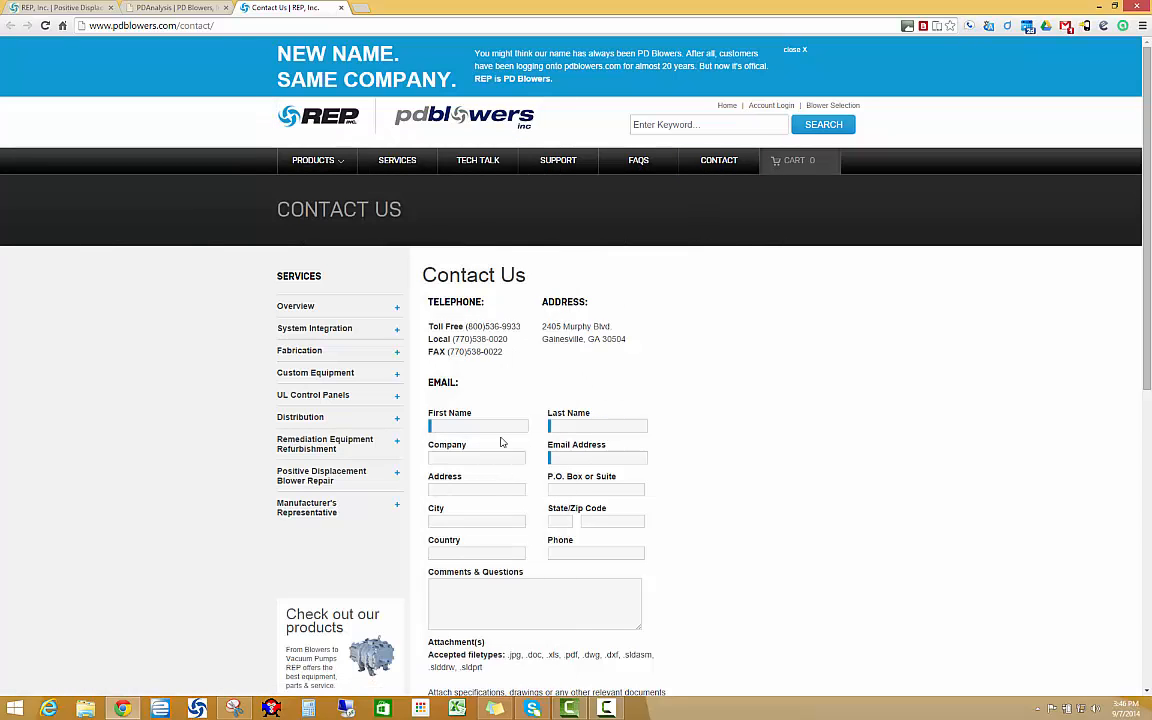
{"action": "scroll", "coordinate": [605, 478], "scroll_direction": "down", "scroll_amount": 2}
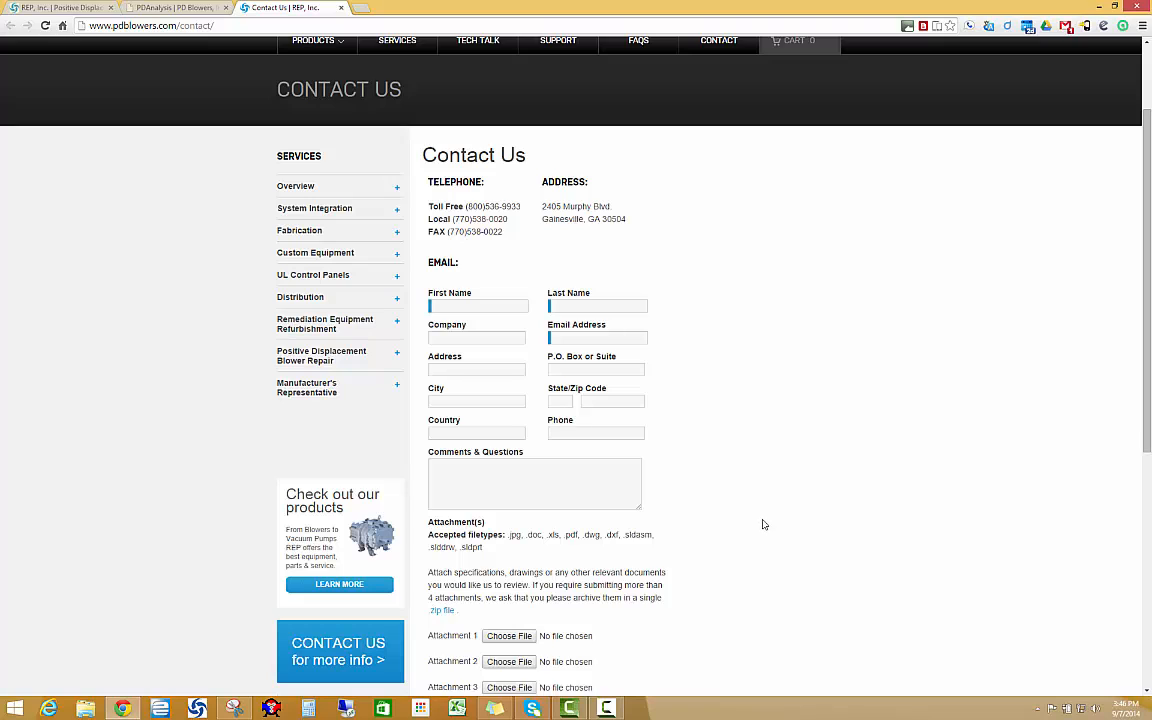
{"action": "scroll", "coordinate": [736, 509], "scroll_direction": "up", "scroll_amount": 1}
{"action": "scroll", "coordinate": [737, 506], "scroll_direction": "up", "scroll_amount": 1}
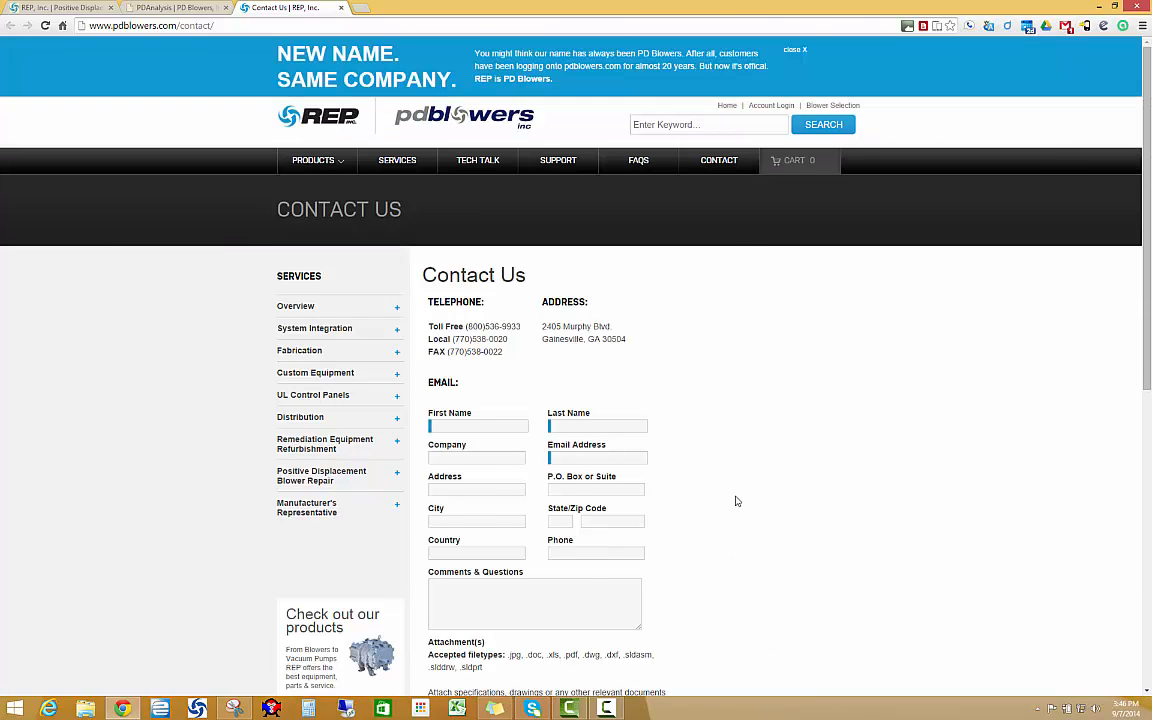